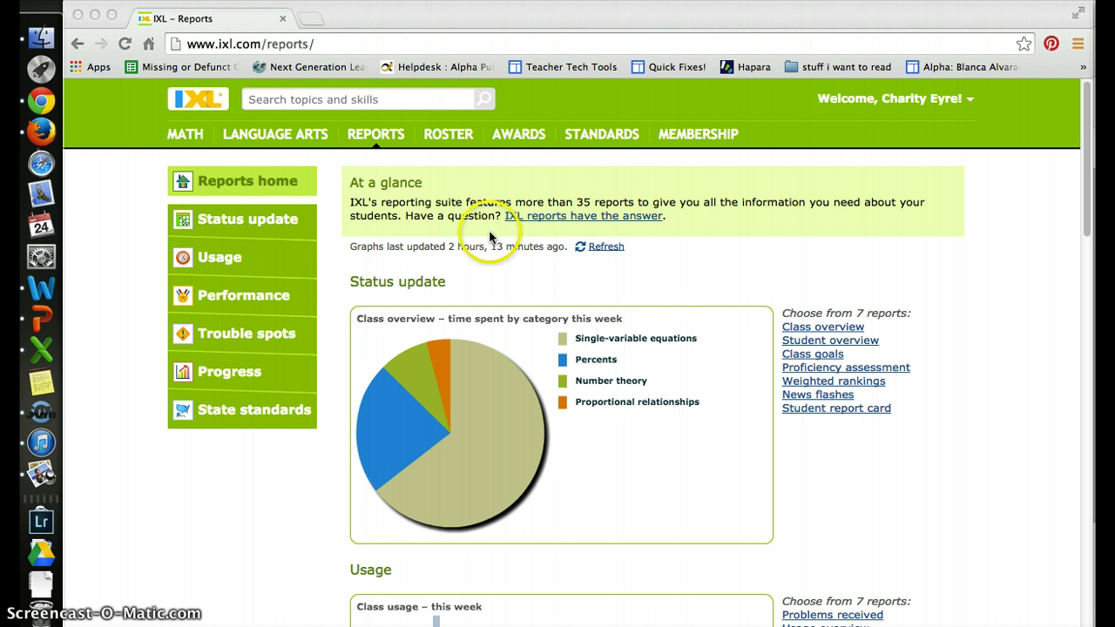
Open the list of questions IXL reports can answer and review the questions in each section
click(523, 223)
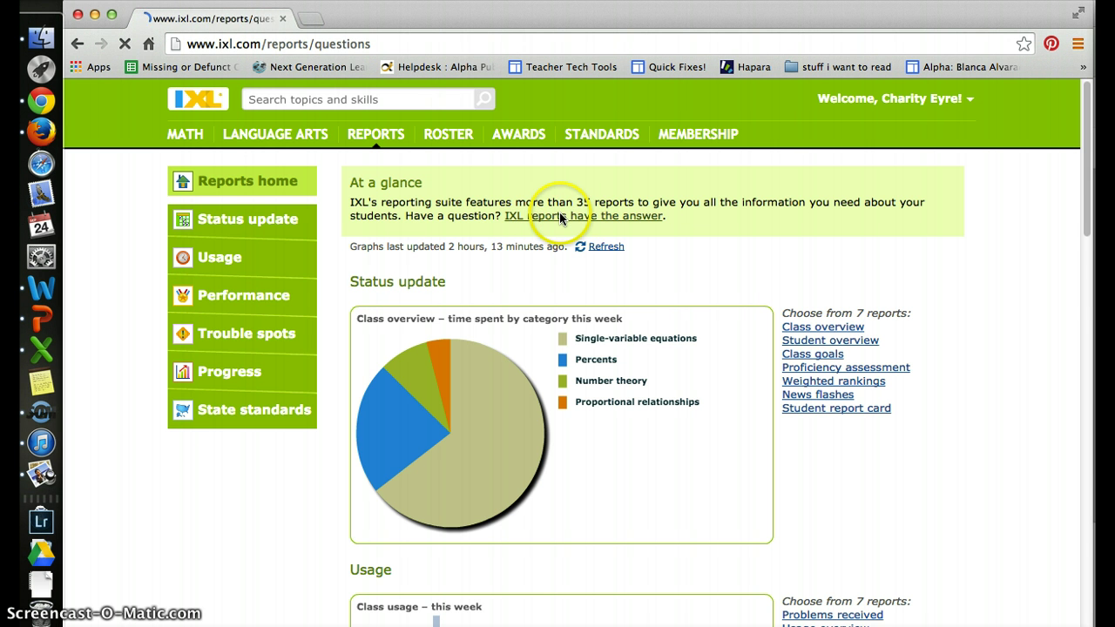
scroll(613, 291, down, 5)
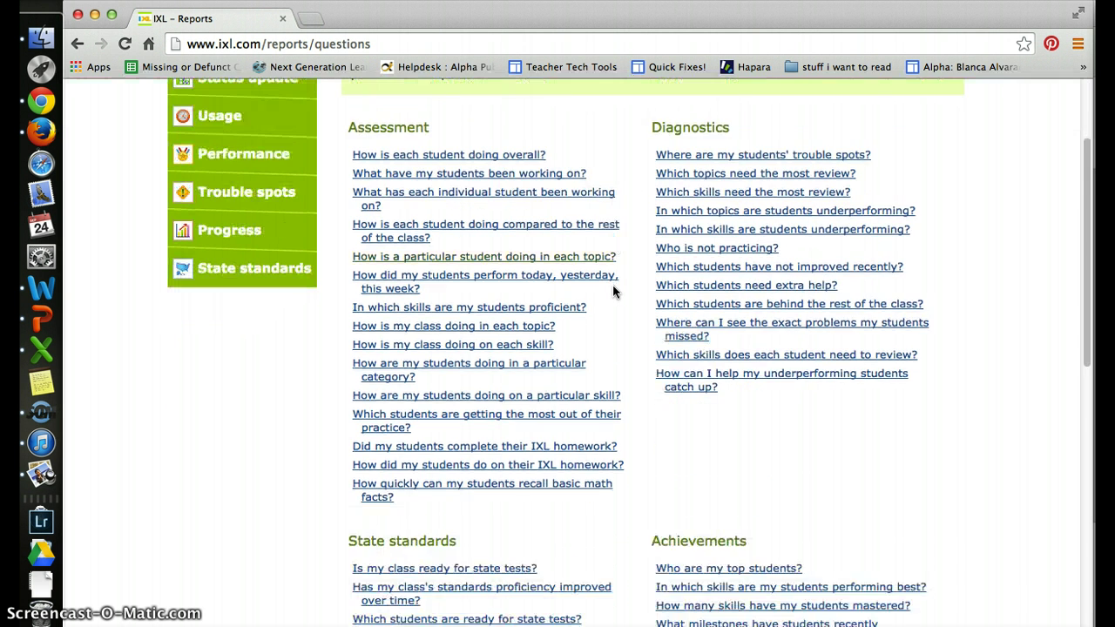
scroll(613, 291, down, 2)
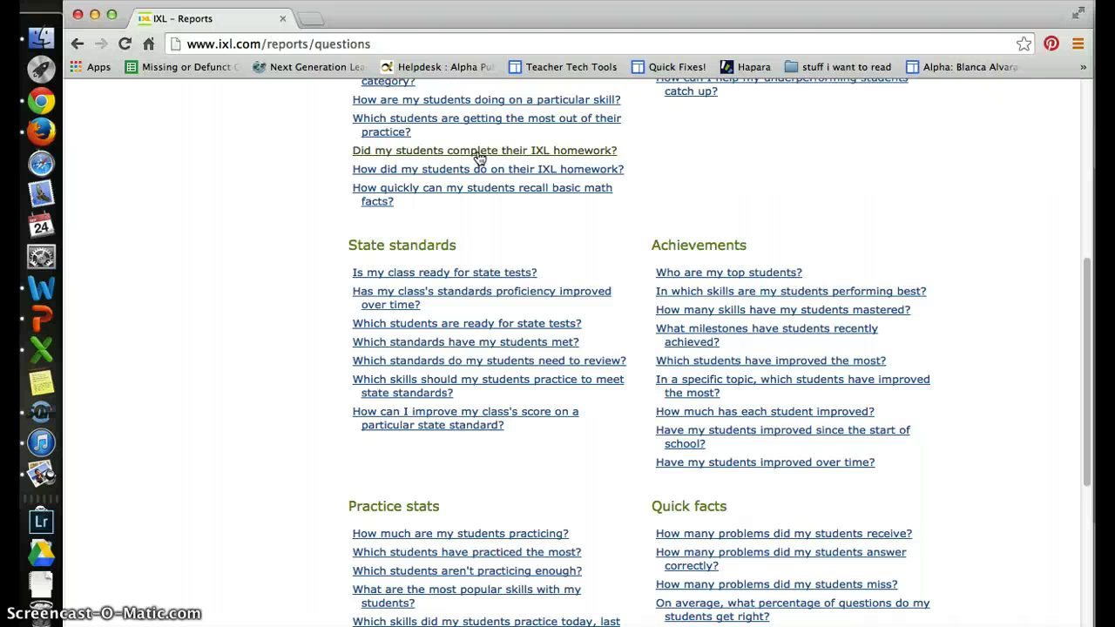
scroll(478, 157, up, 5)
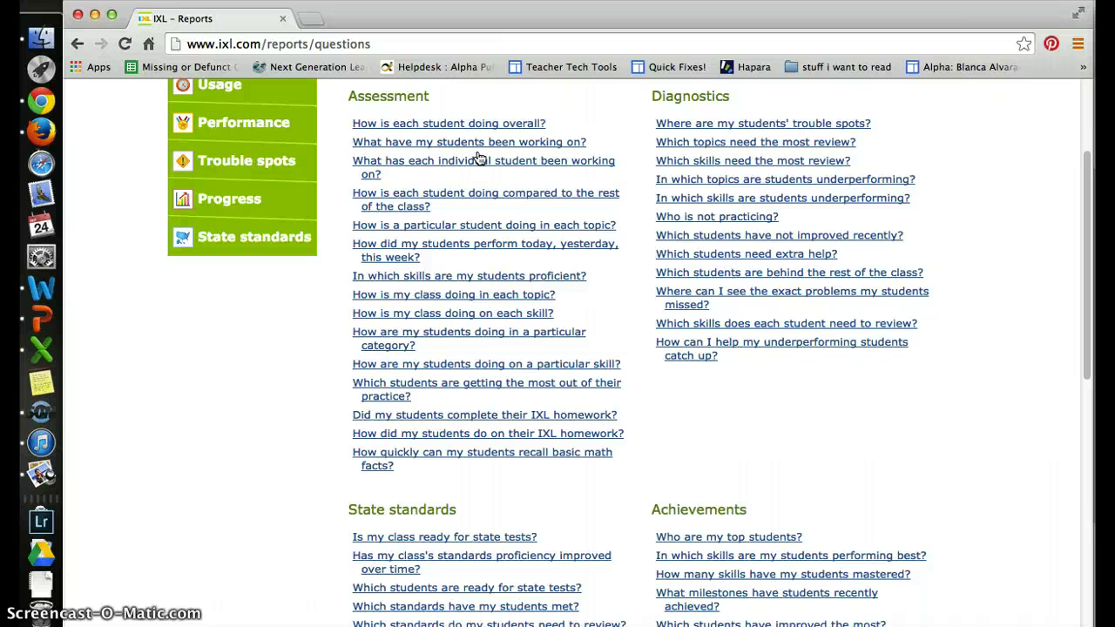
scroll(478, 157, up, 3)
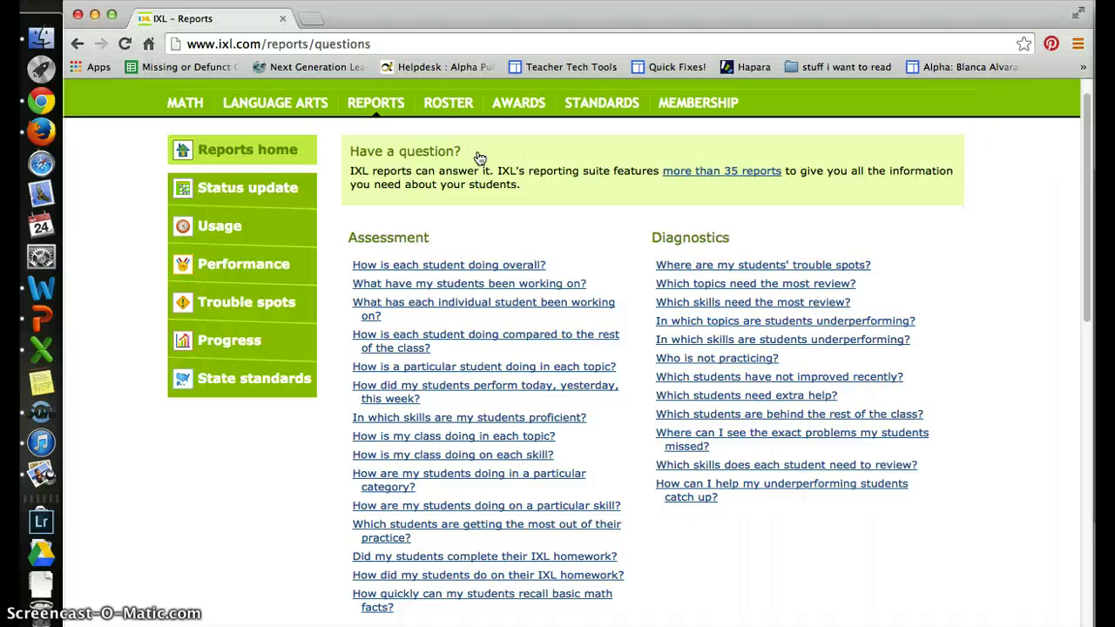
Open the Class overview report from the Status update reports
click(277, 197)
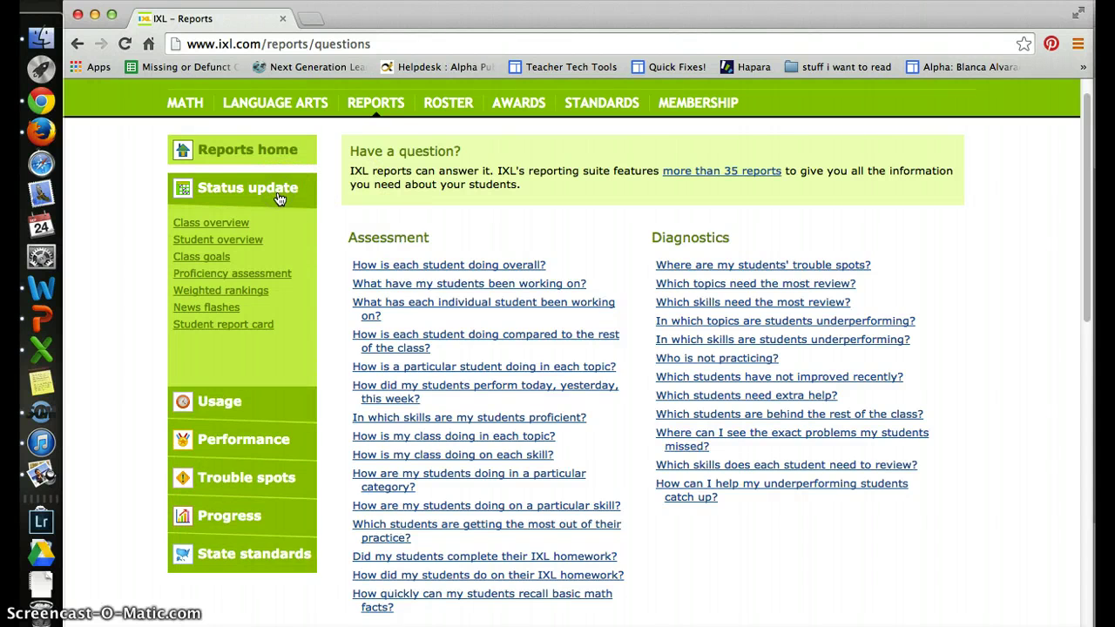
click(212, 223)
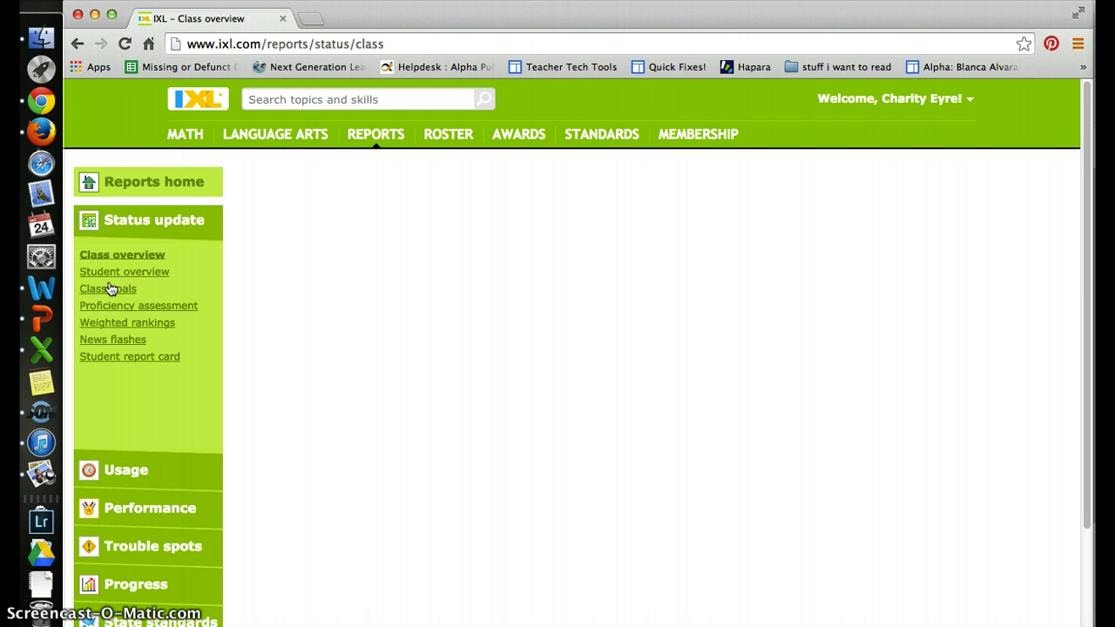
click(164, 256)
click(467, 264)
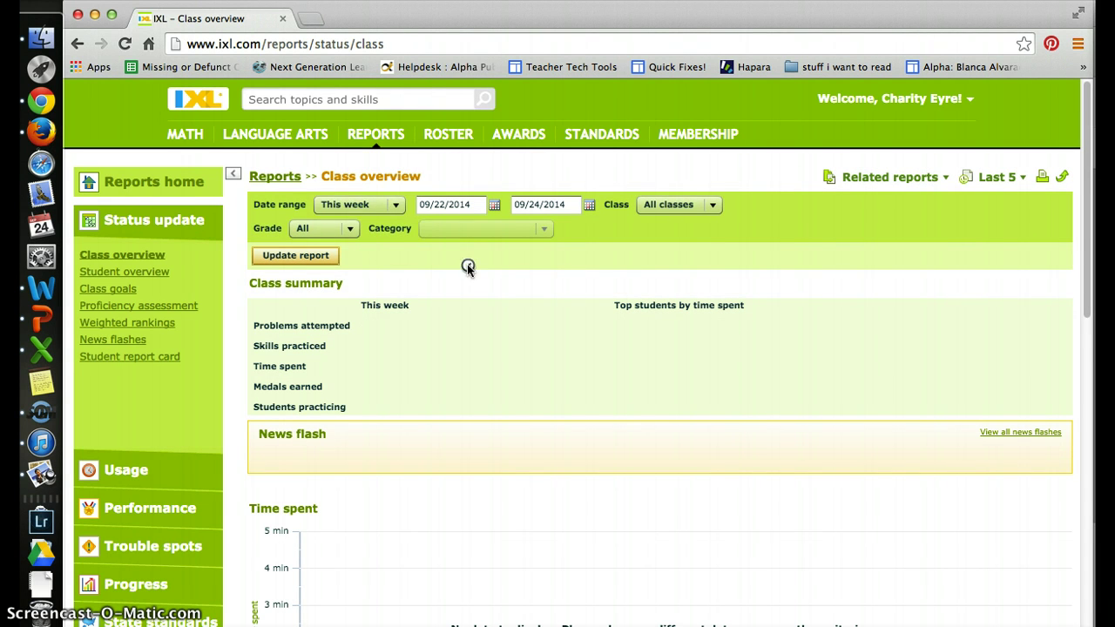
Check which date ranges and classes the Class overview report can be filtered by
click(277, 202)
click(394, 207)
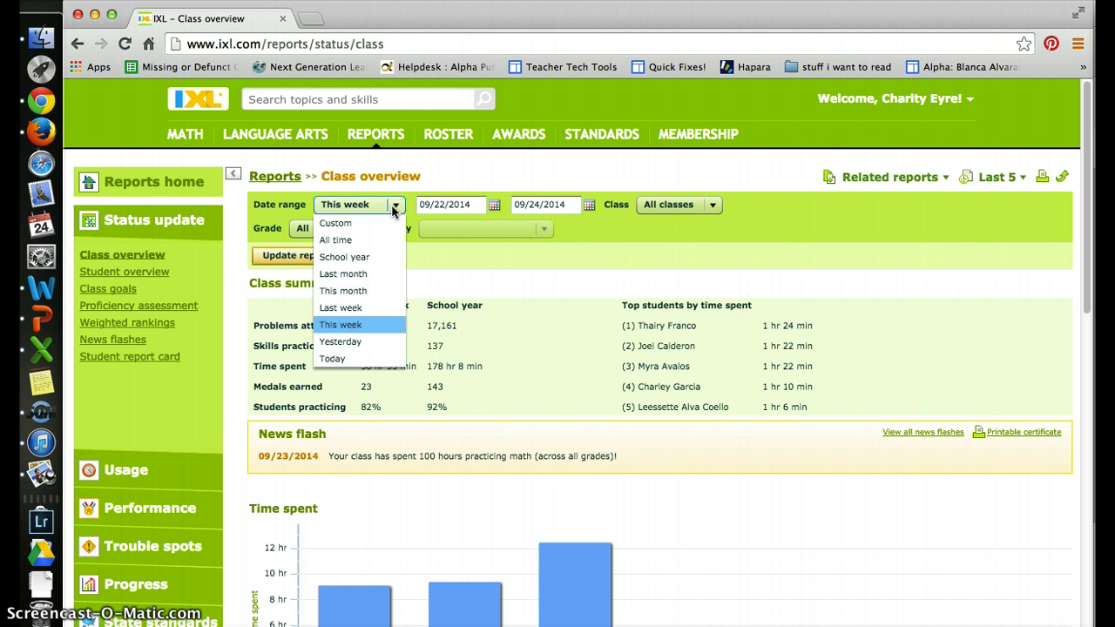
click(394, 206)
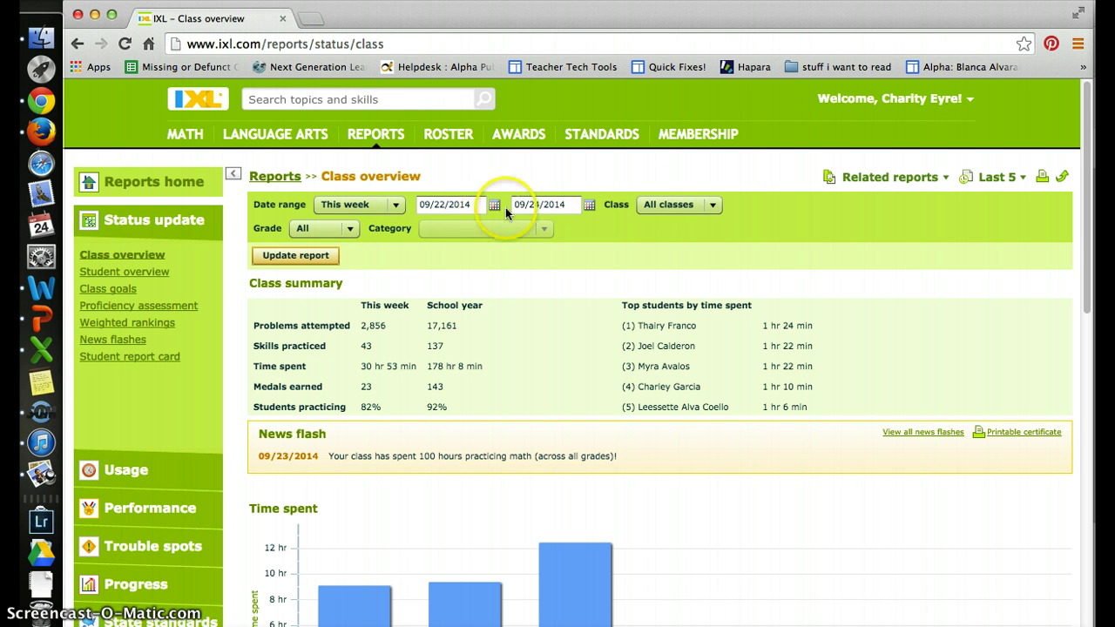
click(693, 206)
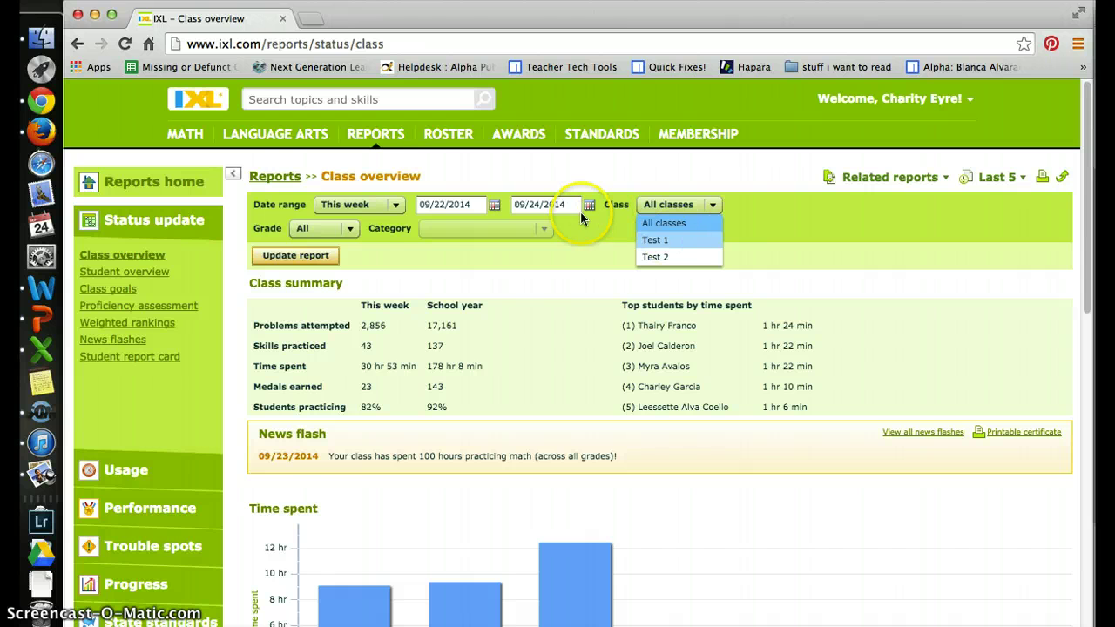
Set the report's grade filter to 7 and check the categories offered, keeping All
click(346, 229)
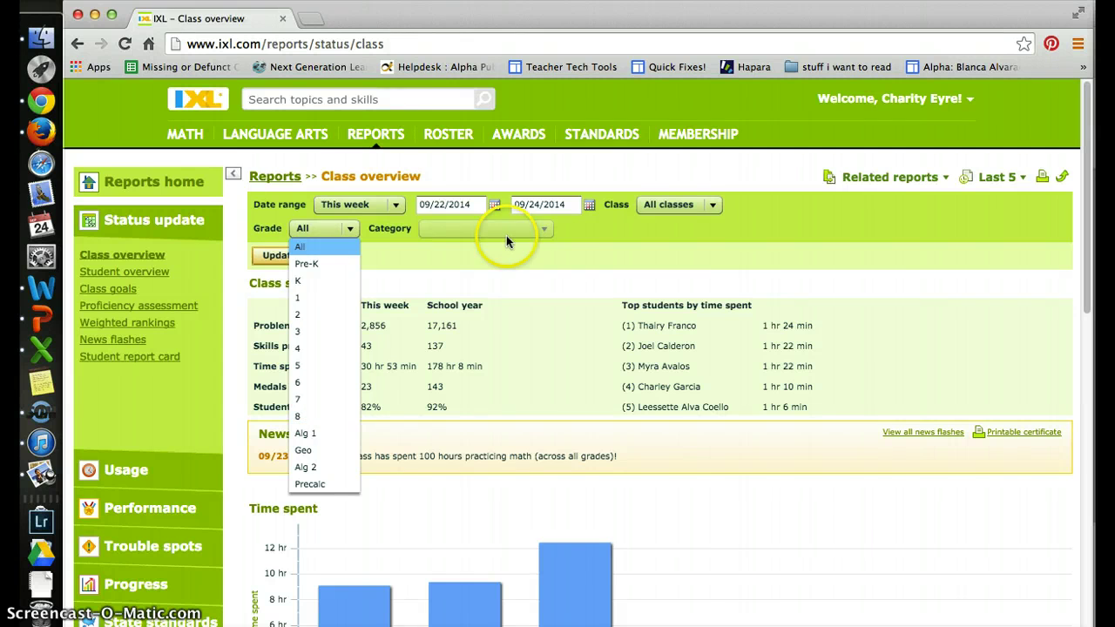
click(316, 400)
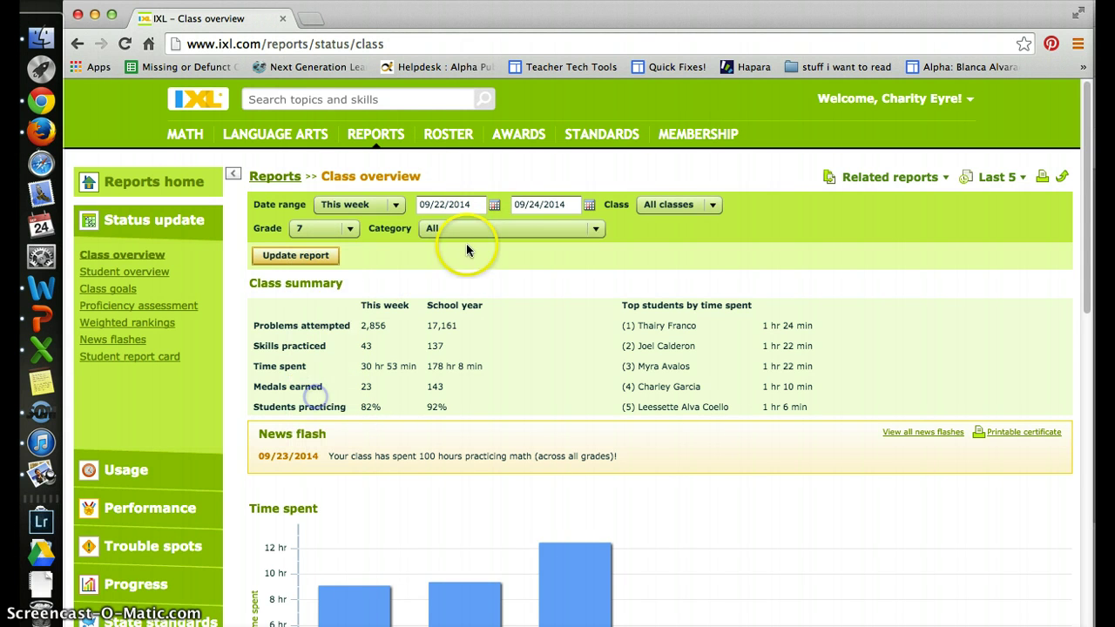
click(593, 229)
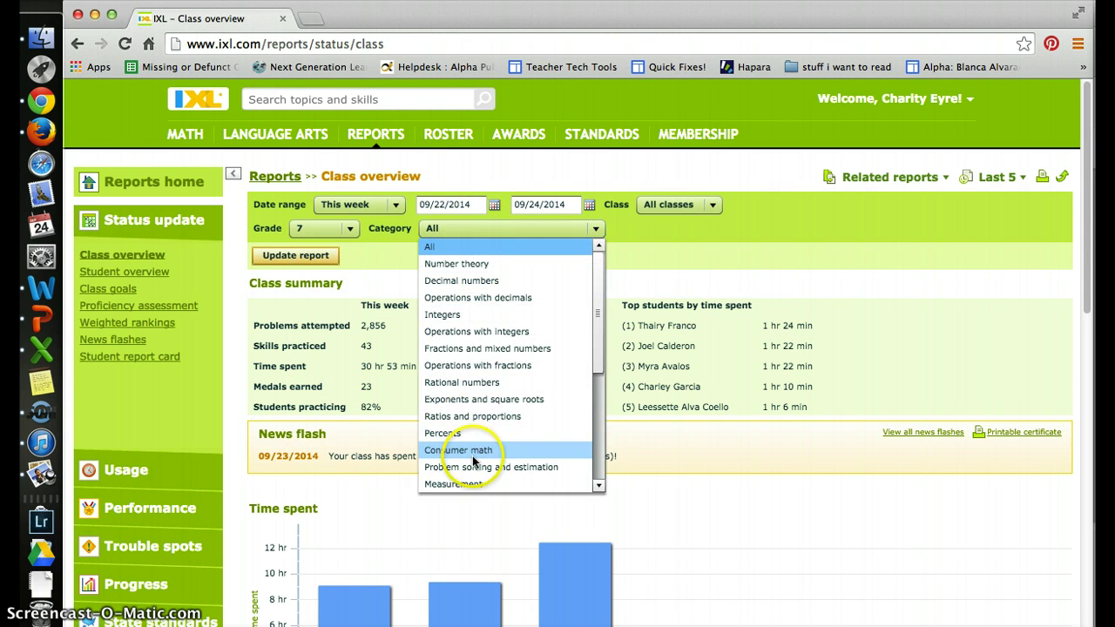
click(706, 279)
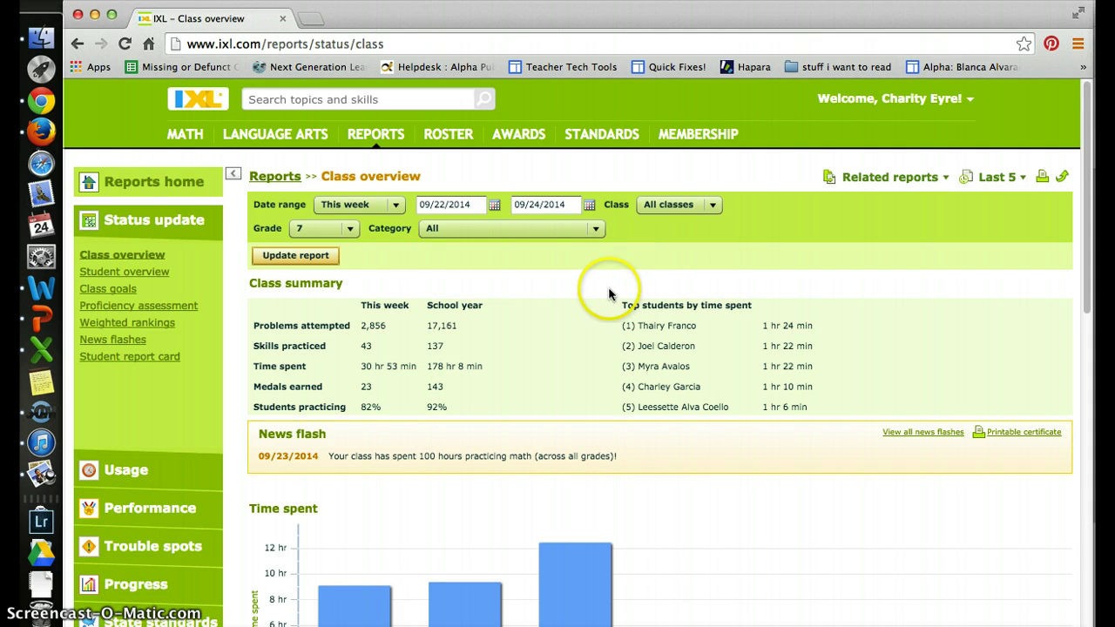
click(324, 254)
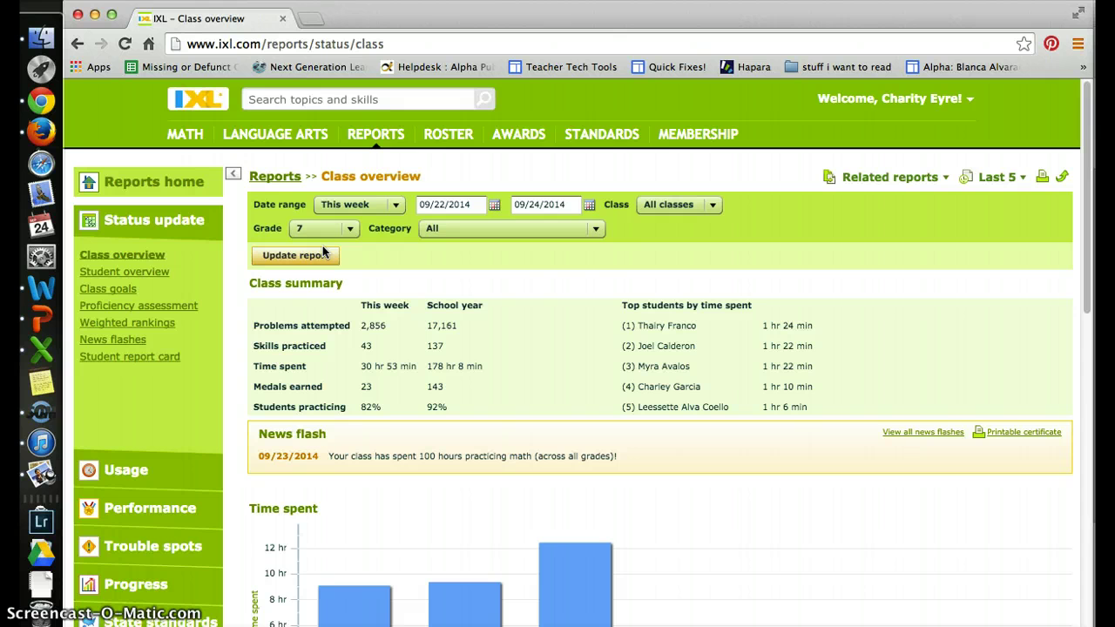
click(594, 280)
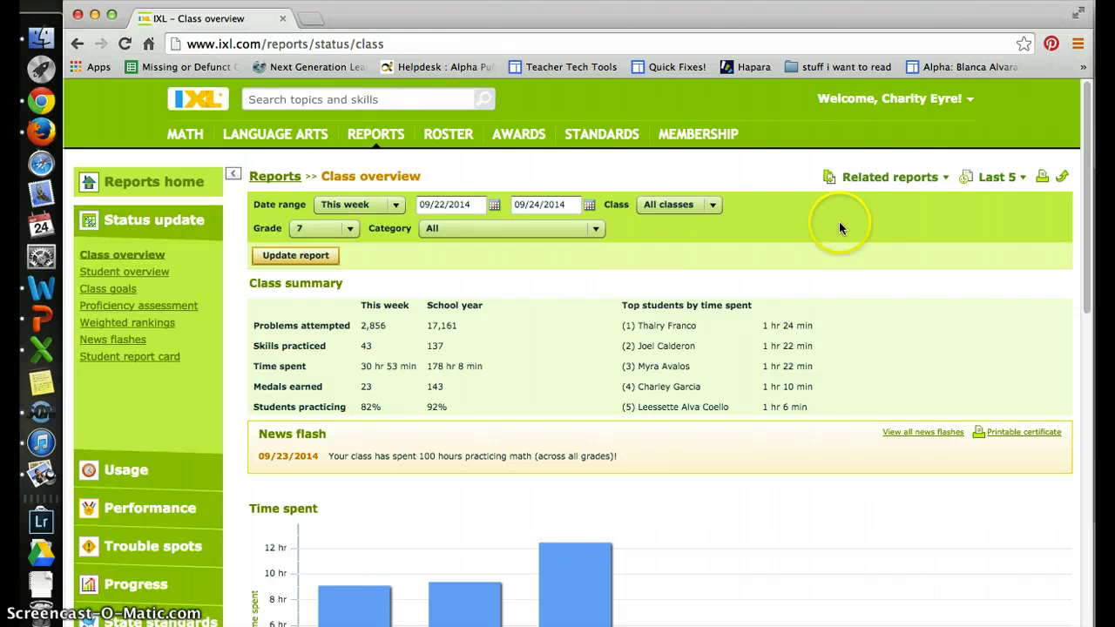
Check the related reports offered for the class overview and the history of recently viewed reports
click(898, 178)
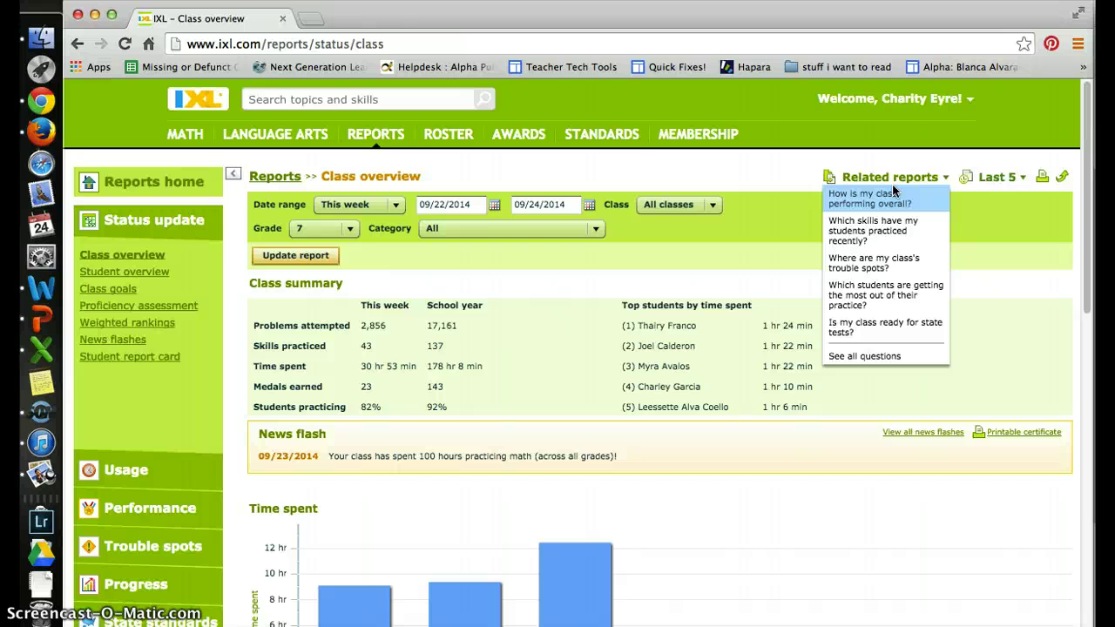
click(1002, 177)
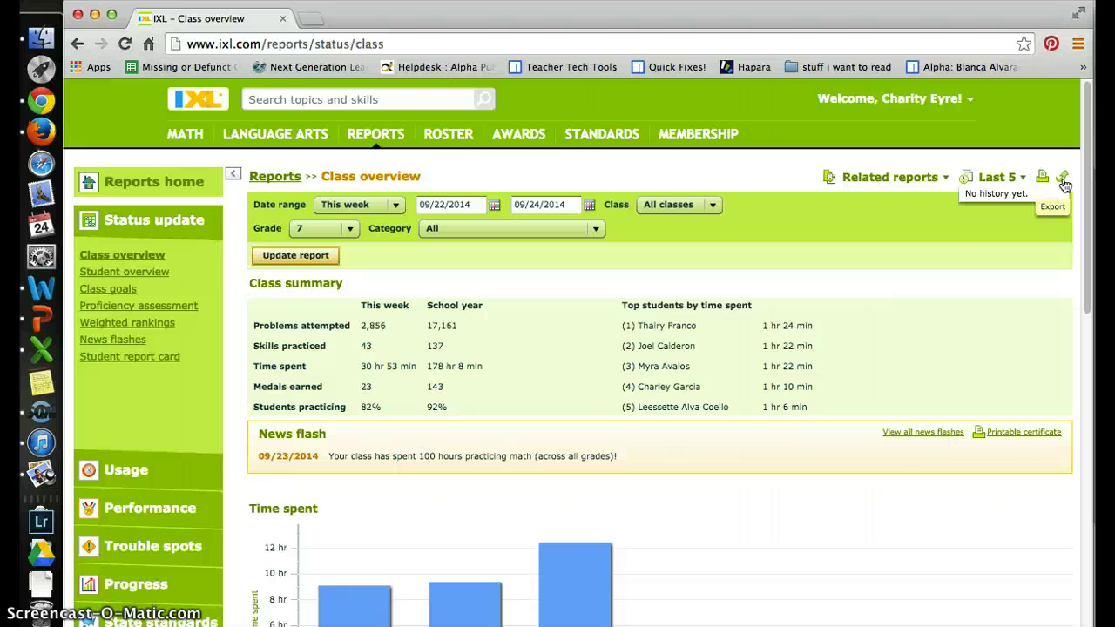
Sort the Skills practiced table by time spent and by problems attempted
scroll(887, 535, down, 4)
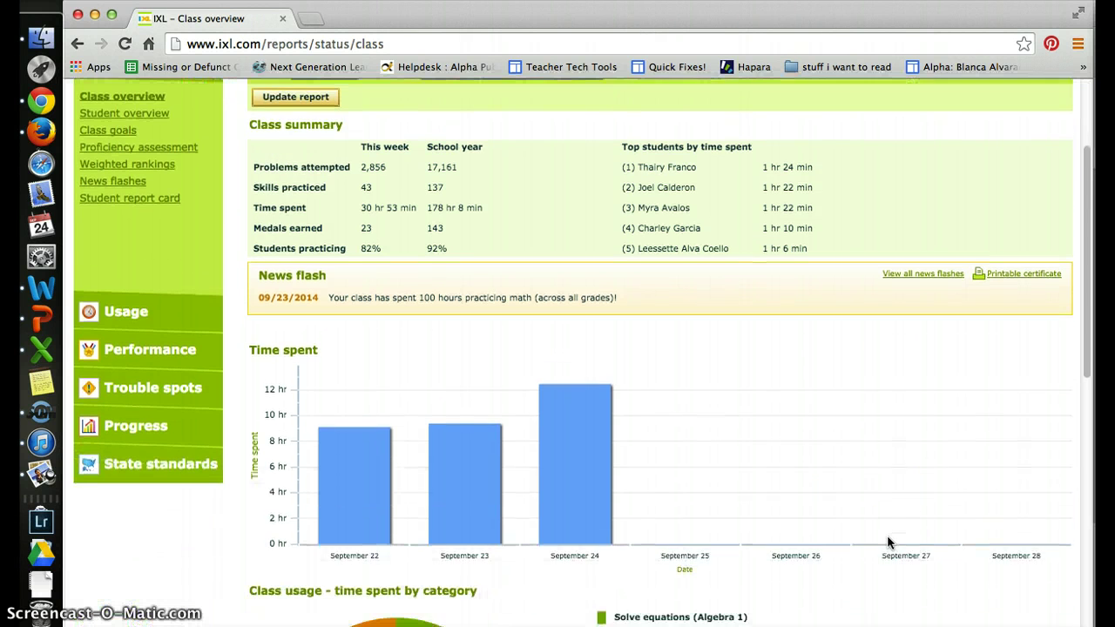
scroll(887, 543, down, 4)
scroll(887, 543, up, 8)
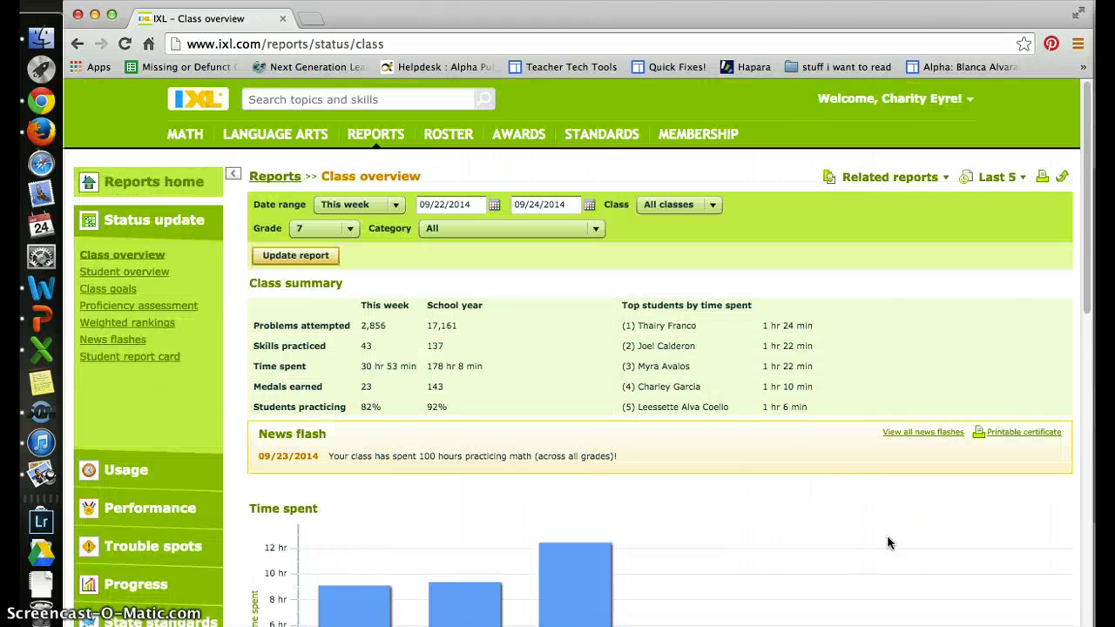
scroll(887, 543, down, 15)
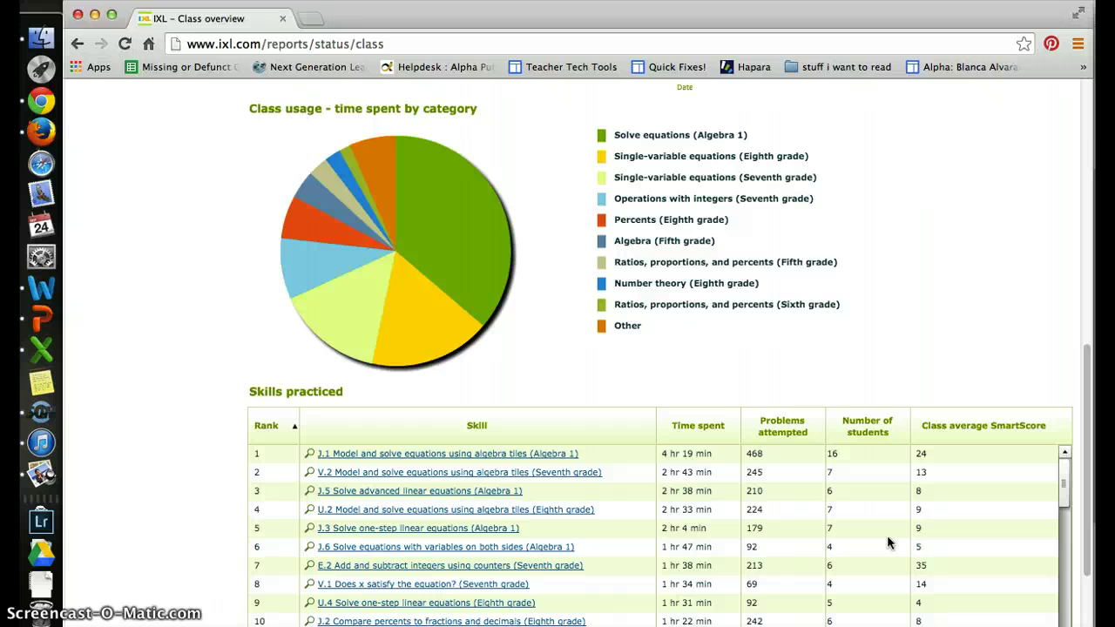
scroll(888, 542, down, 3)
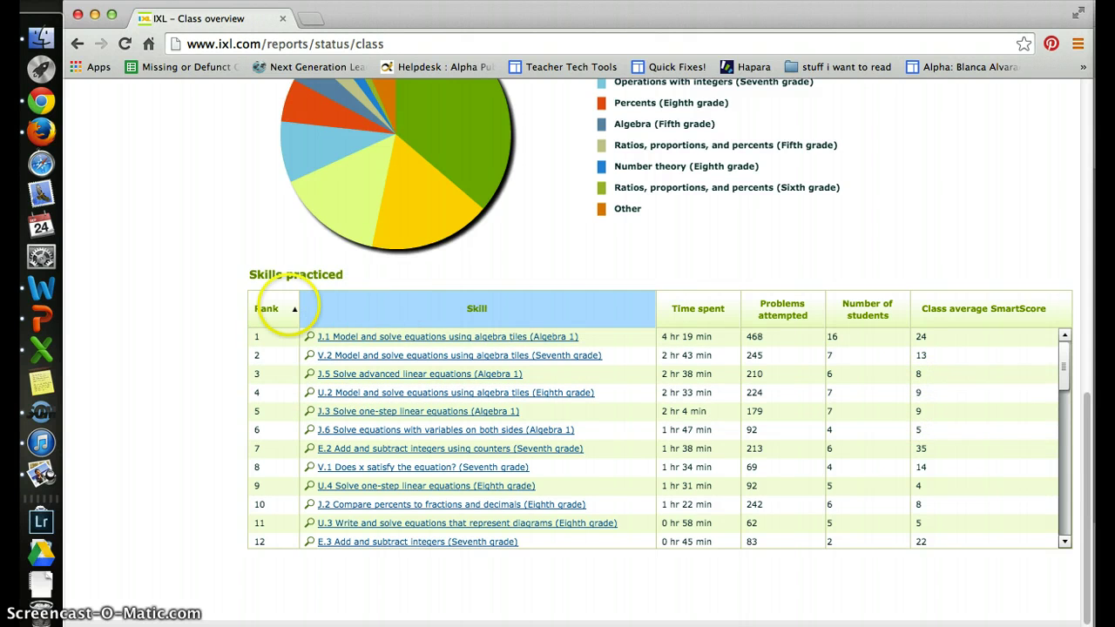
click(677, 311)
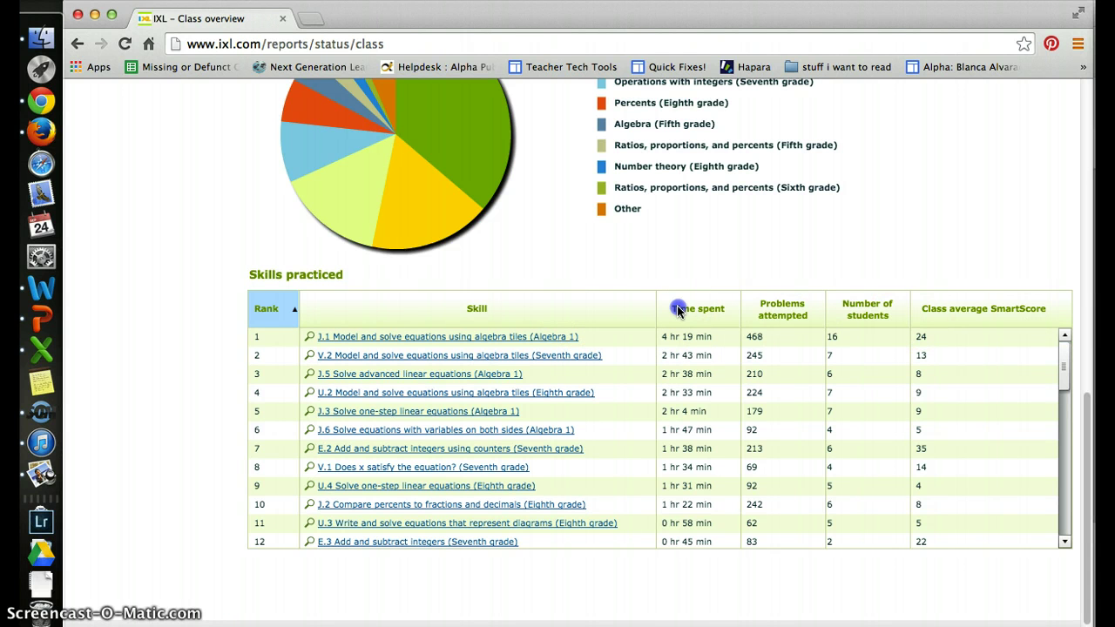
click(783, 310)
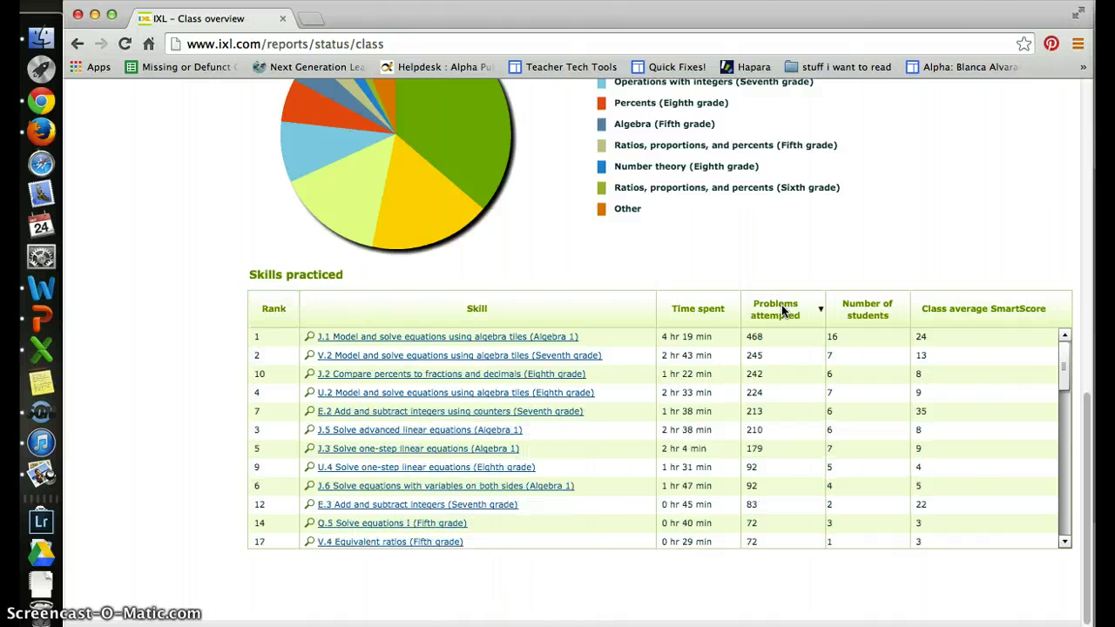
Sort the Skills practiced table by class average SmartScore in ascending order and look through all its skills
click(940, 315)
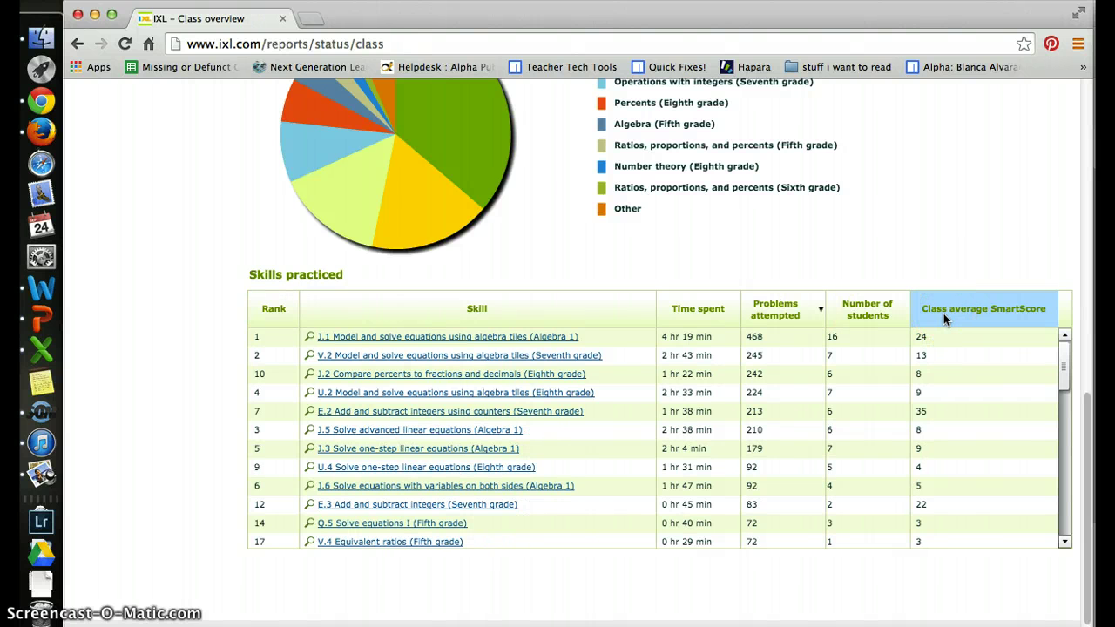
click(944, 313)
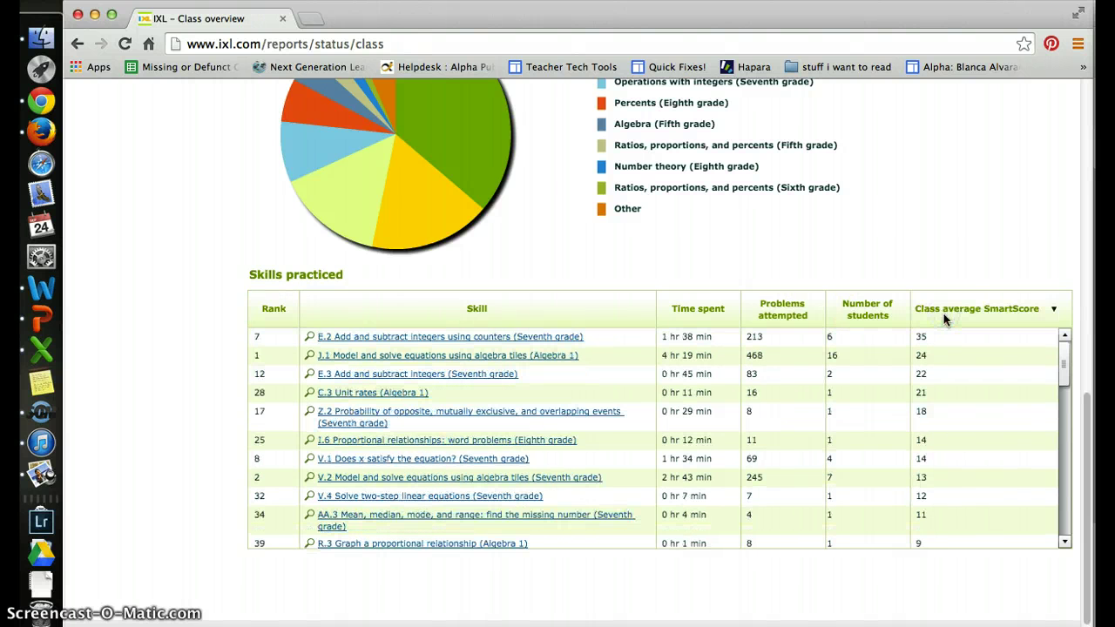
click(957, 311)
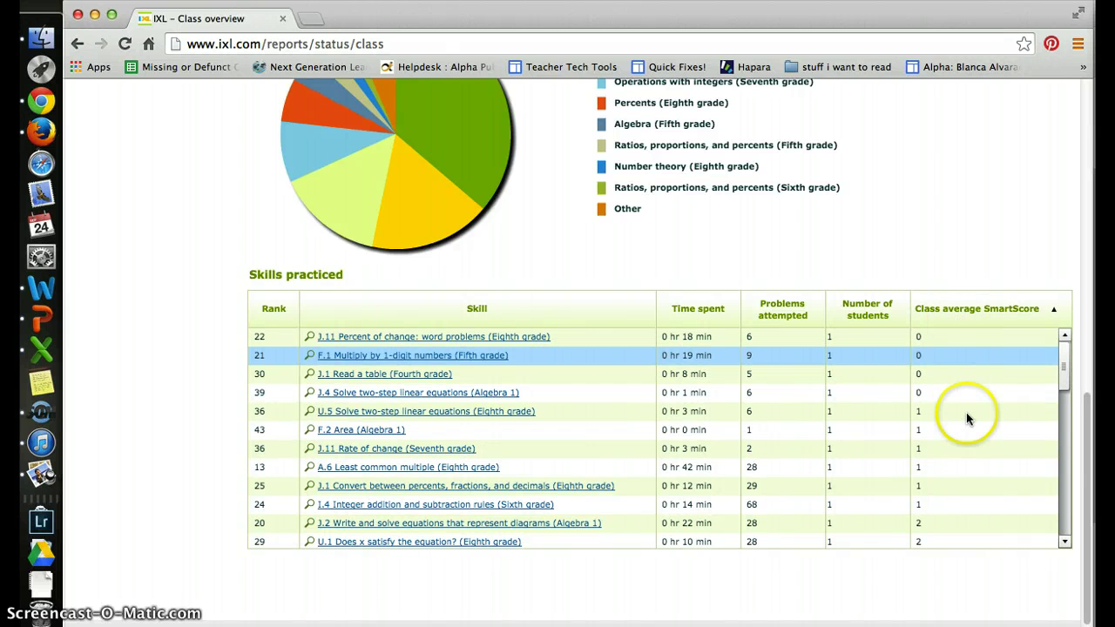
scroll(966, 412, down, 1)
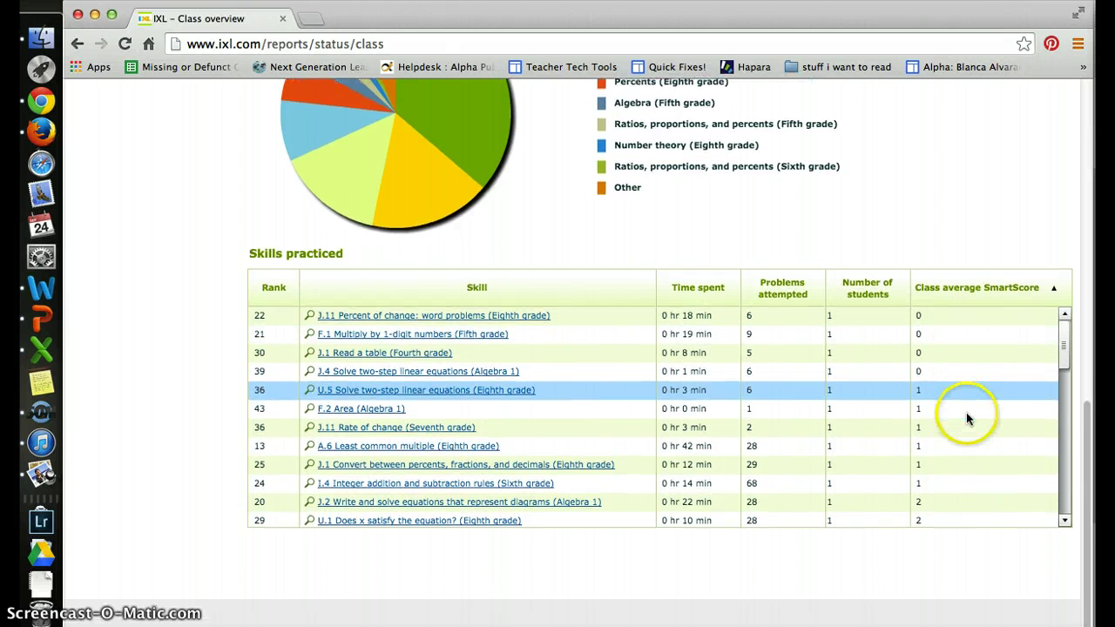
click(1061, 352)
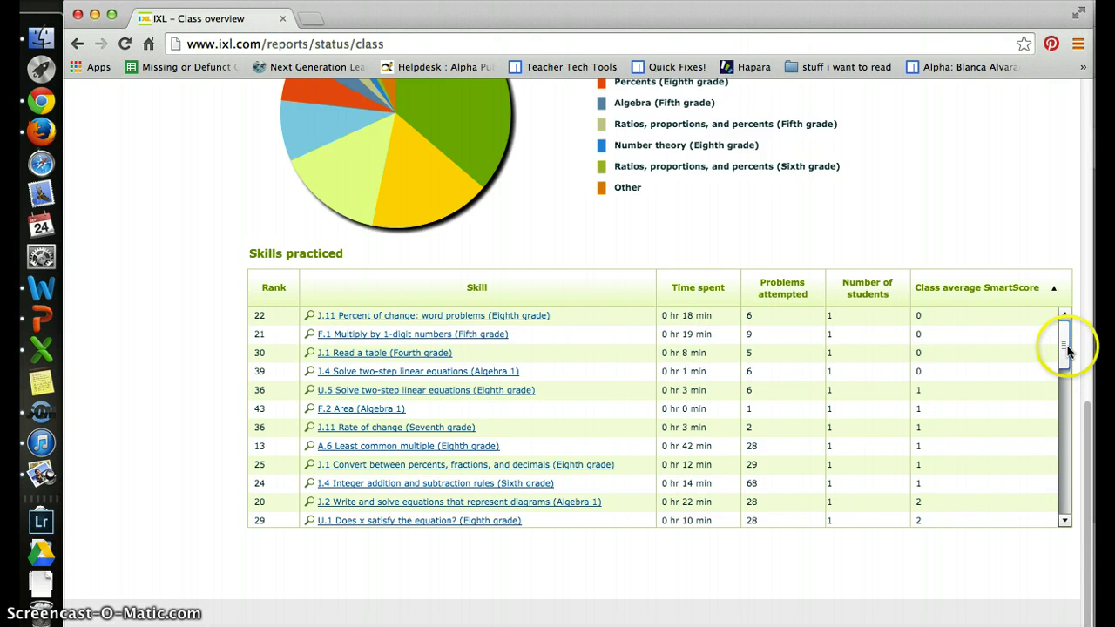
drag(1068, 348, 1059, 413)
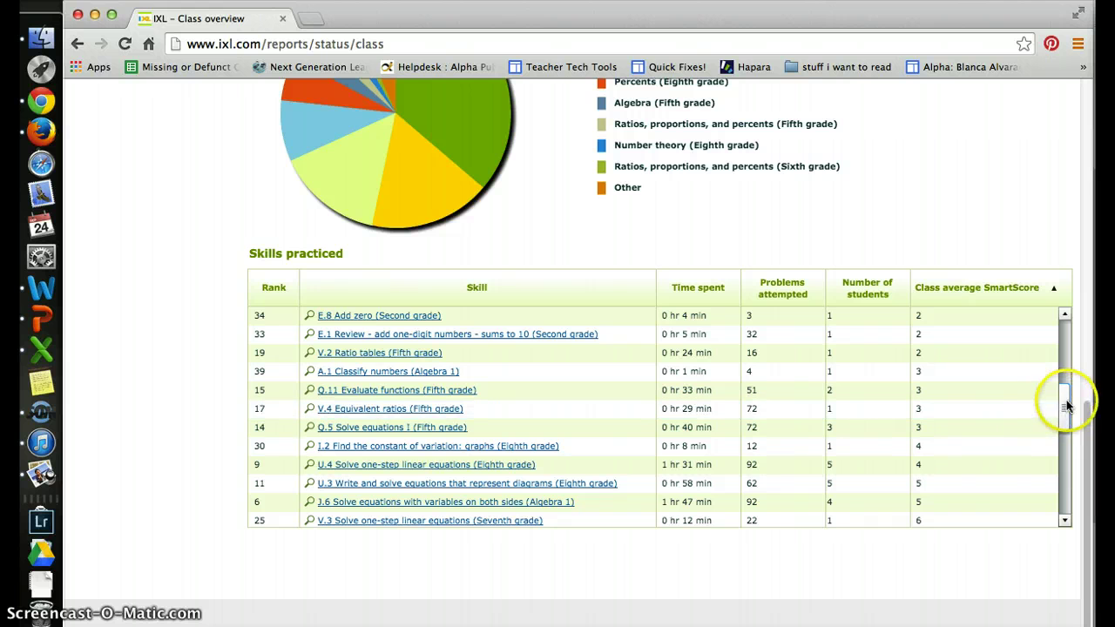
drag(1066, 404, 1067, 468)
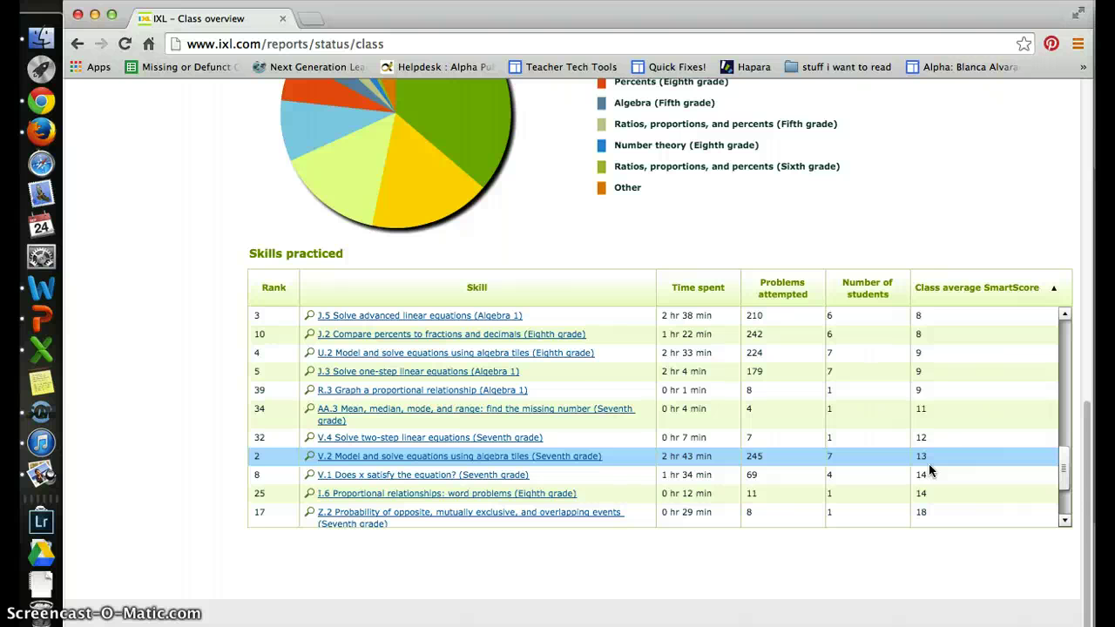
drag(1062, 479, 1061, 511)
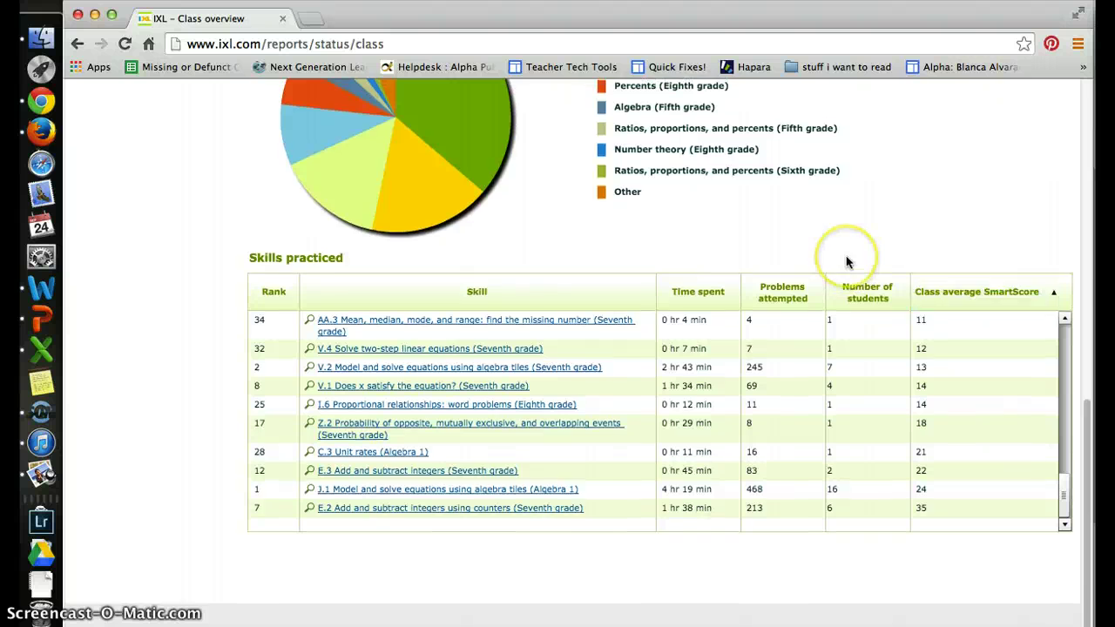
Reverse the Skills practiced table's order so class average SmartScore is sorted descending
scroll(846, 261, up, 10)
scroll(846, 261, down, 10)
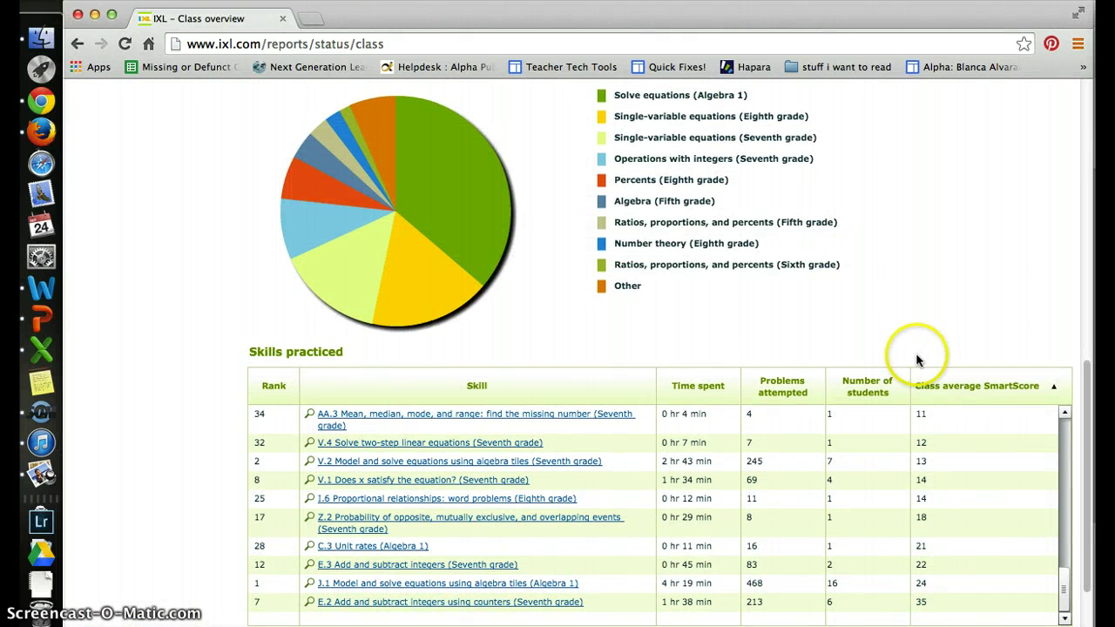
click(954, 386)
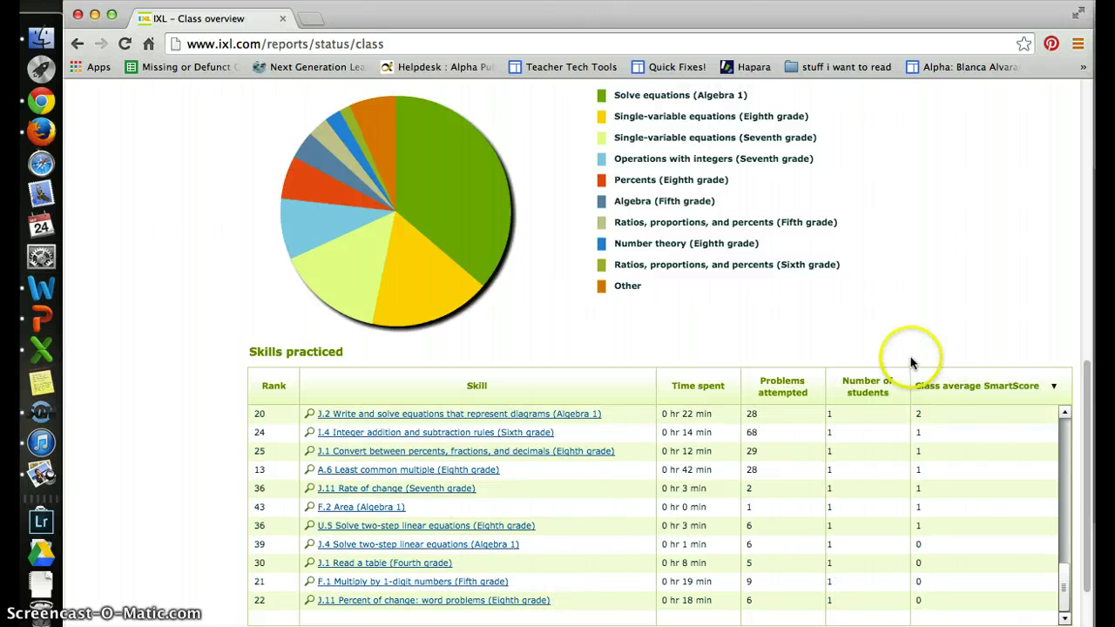
Sort the Skills practiced table by class average SmartScore in ascending order again and return to the class summary
click(948, 386)
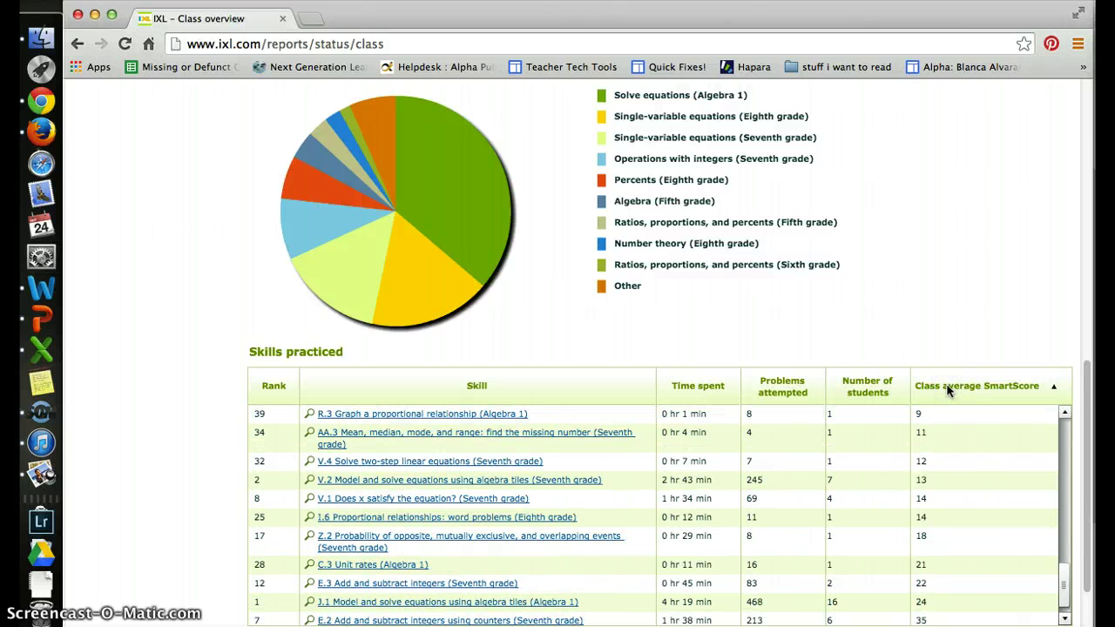
click(953, 336)
scroll(952, 342, up, 15)
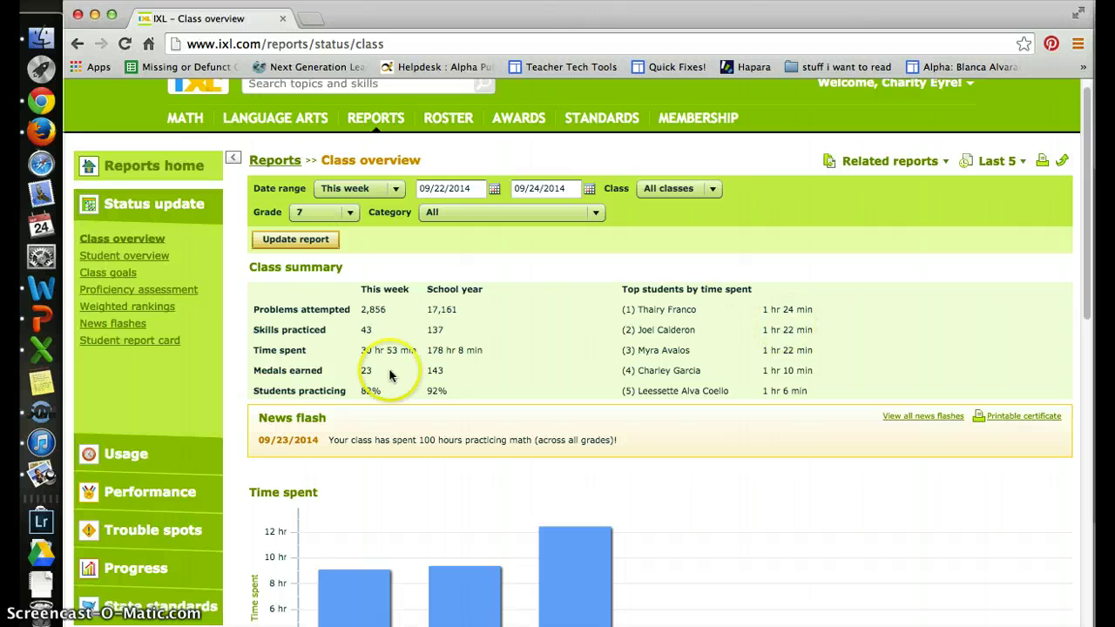
Open the Skill proficiency report among the performance reports and bring its Student performance table into view
click(150, 491)
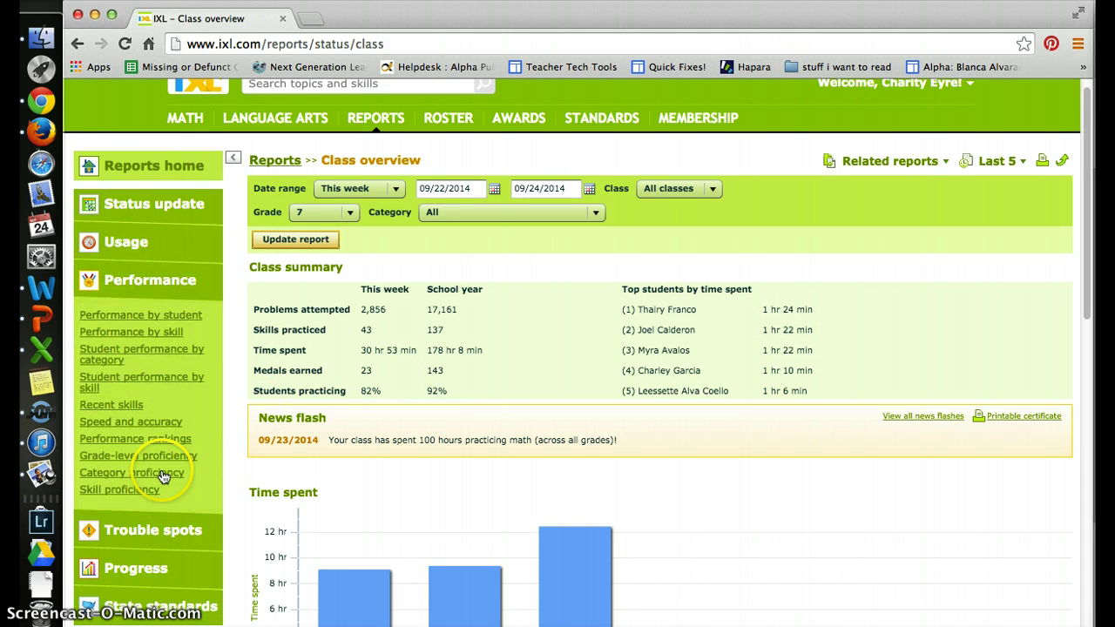
click(111, 493)
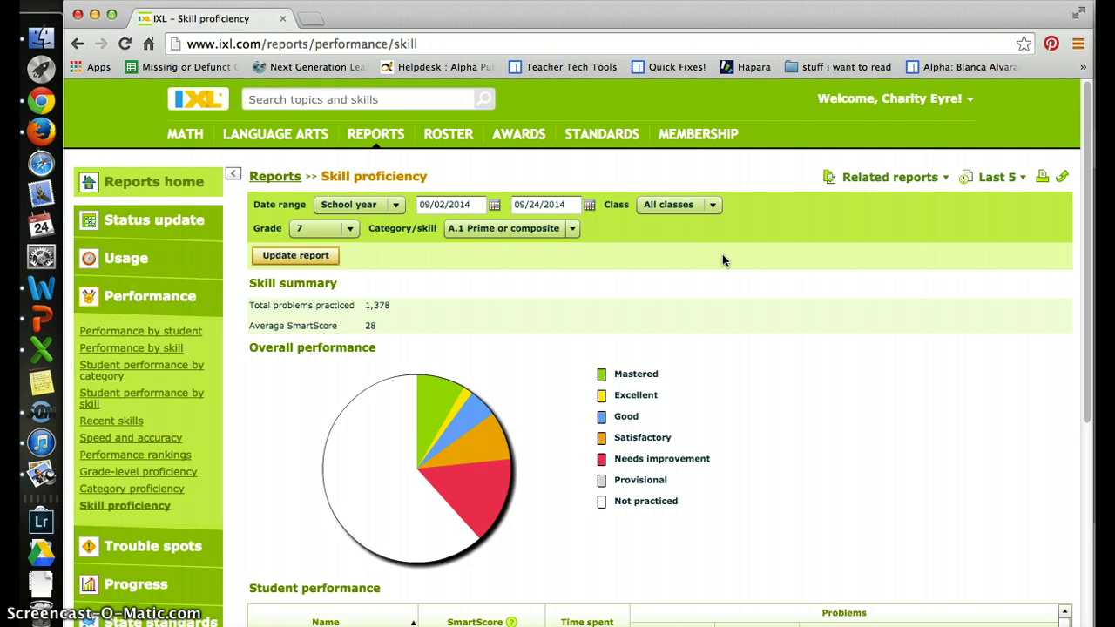
scroll(722, 260, down, 5)
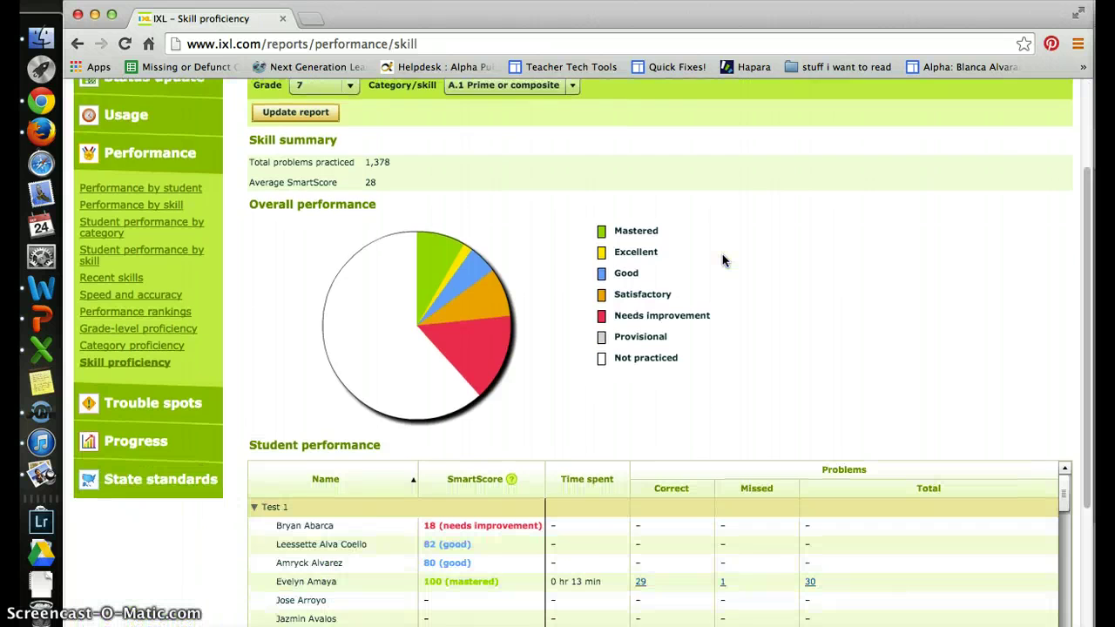
click(722, 292)
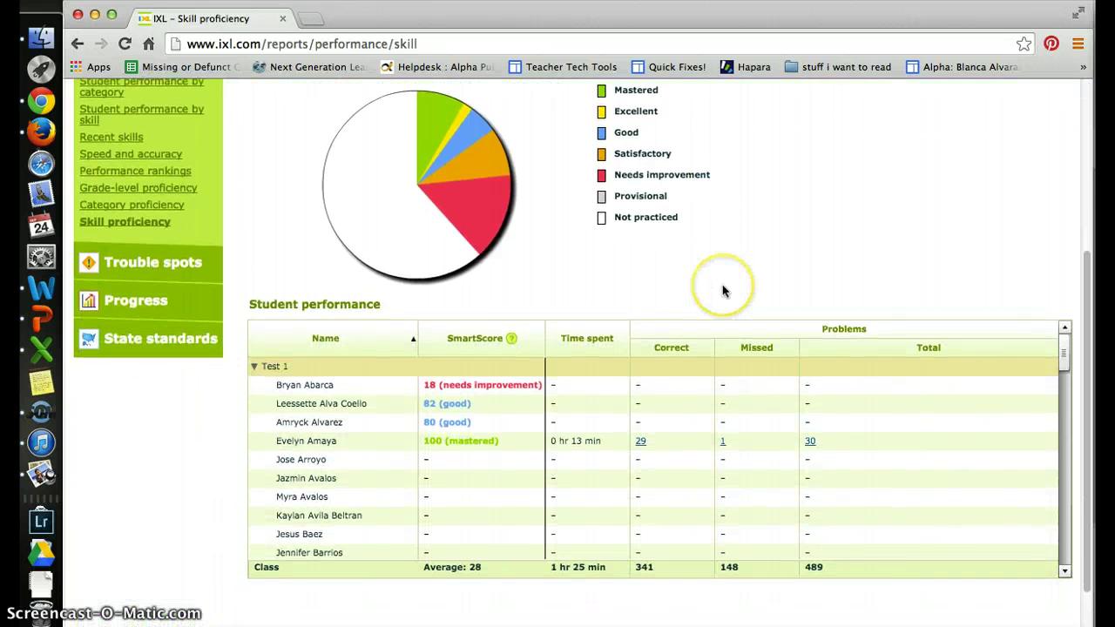
Sort the Student performance table by SmartScore in descending order and check the highest-scoring students
click(451, 341)
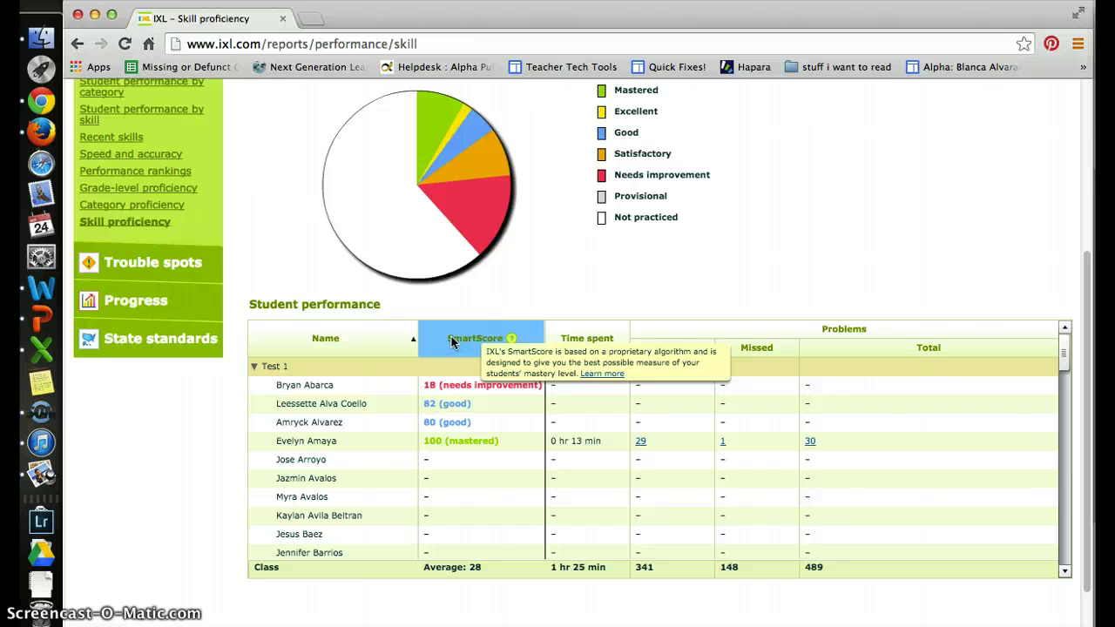
click(453, 342)
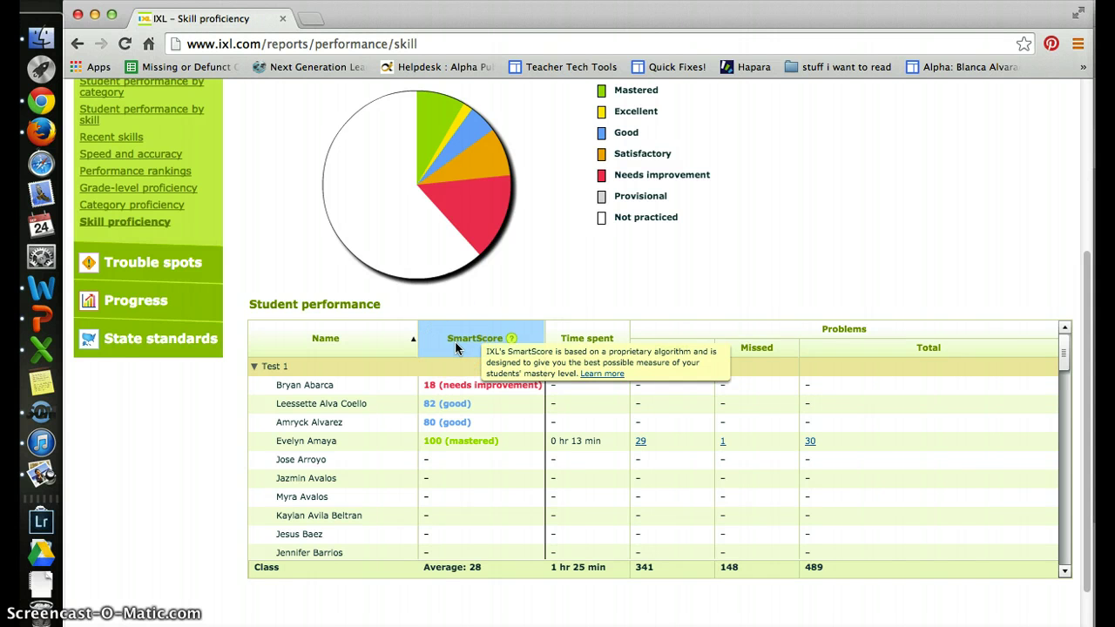
click(456, 345)
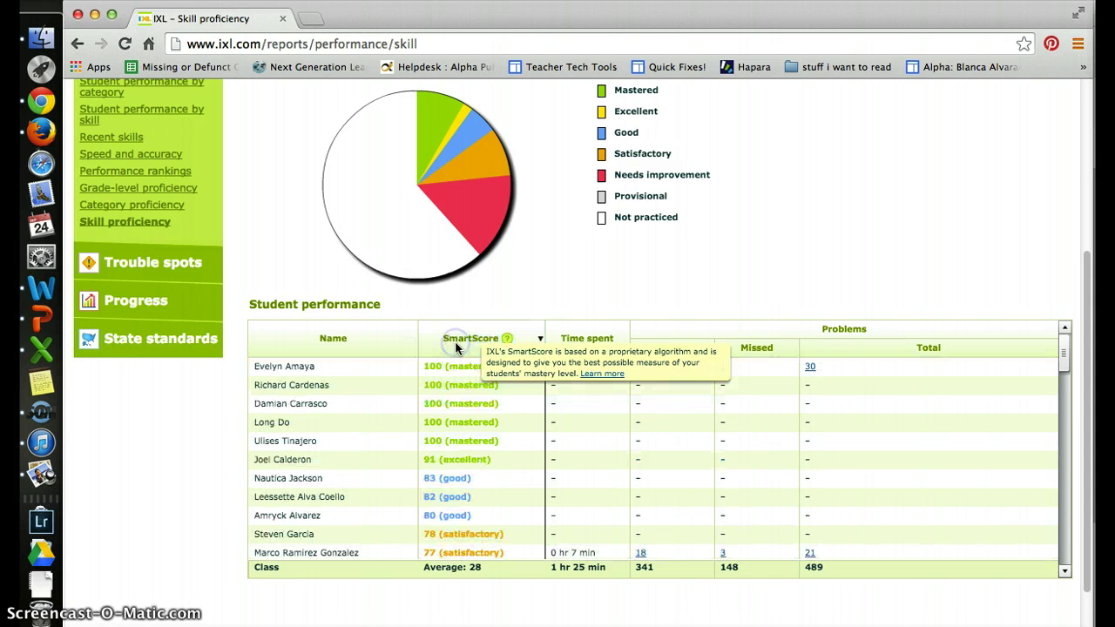
click(457, 366)
click(460, 422)
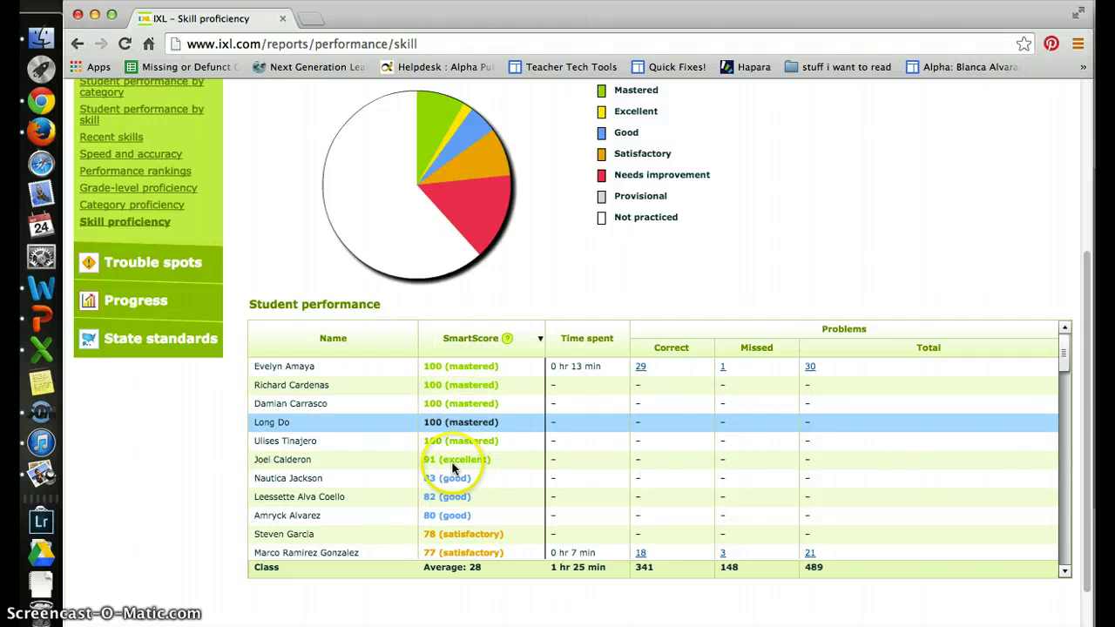
click(456, 460)
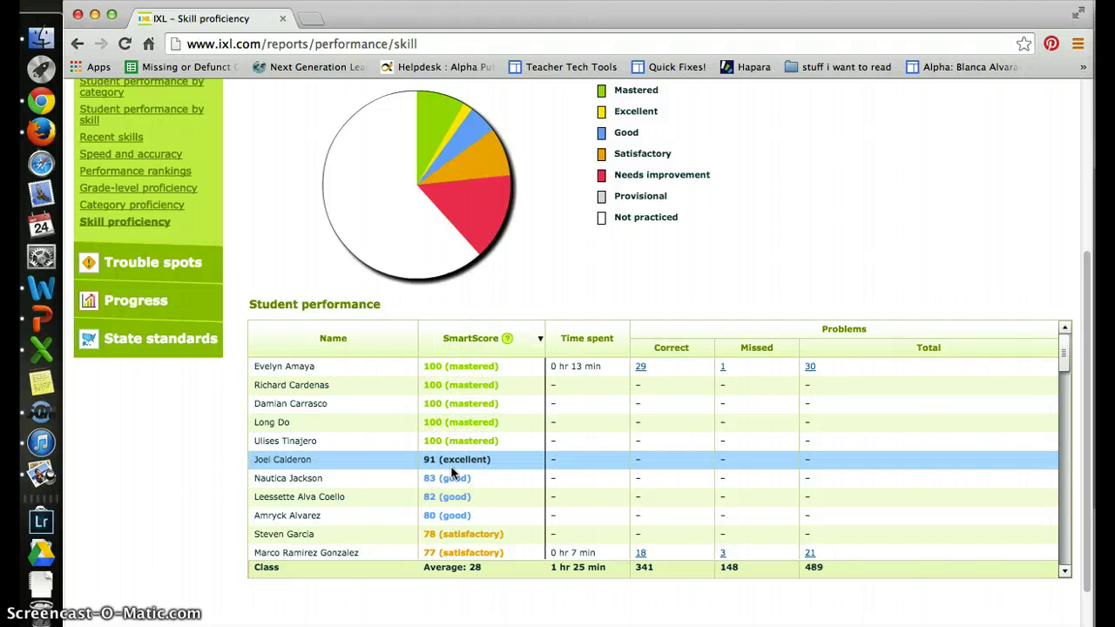
Dismiss the Google Calendar meeting reminder and return to the IXL Skill proficiency report
key(super+w)
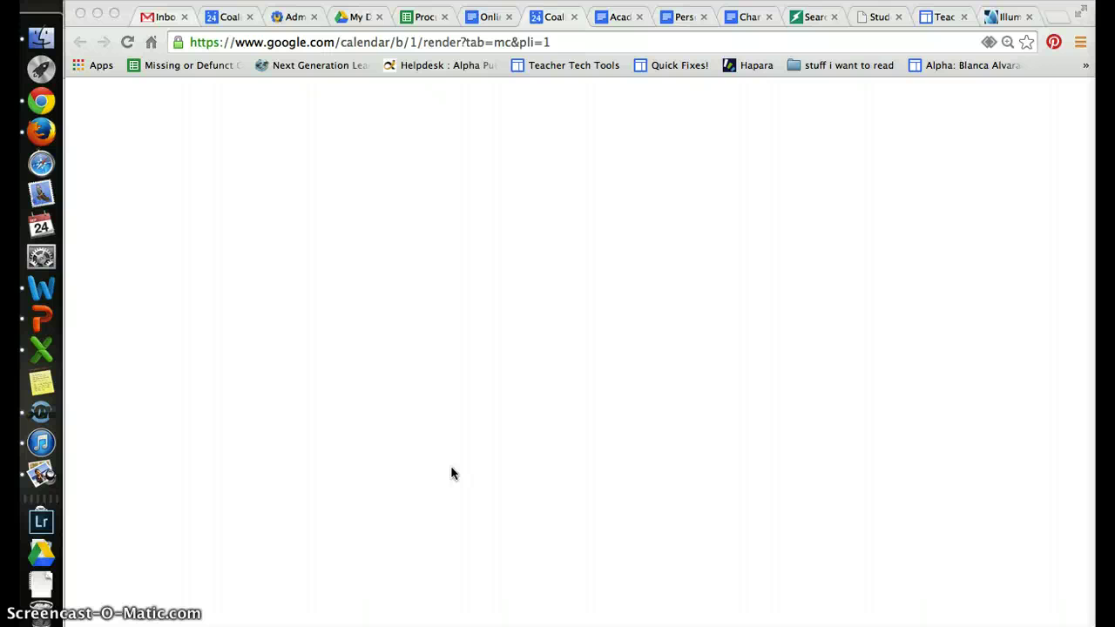
click(710, 235)
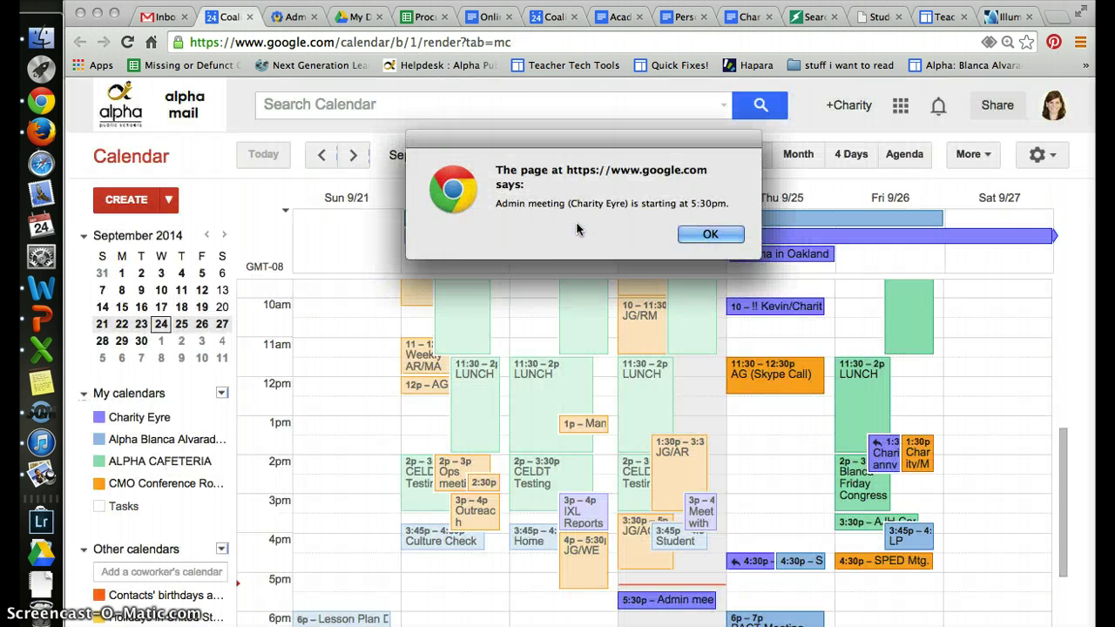
click(709, 233)
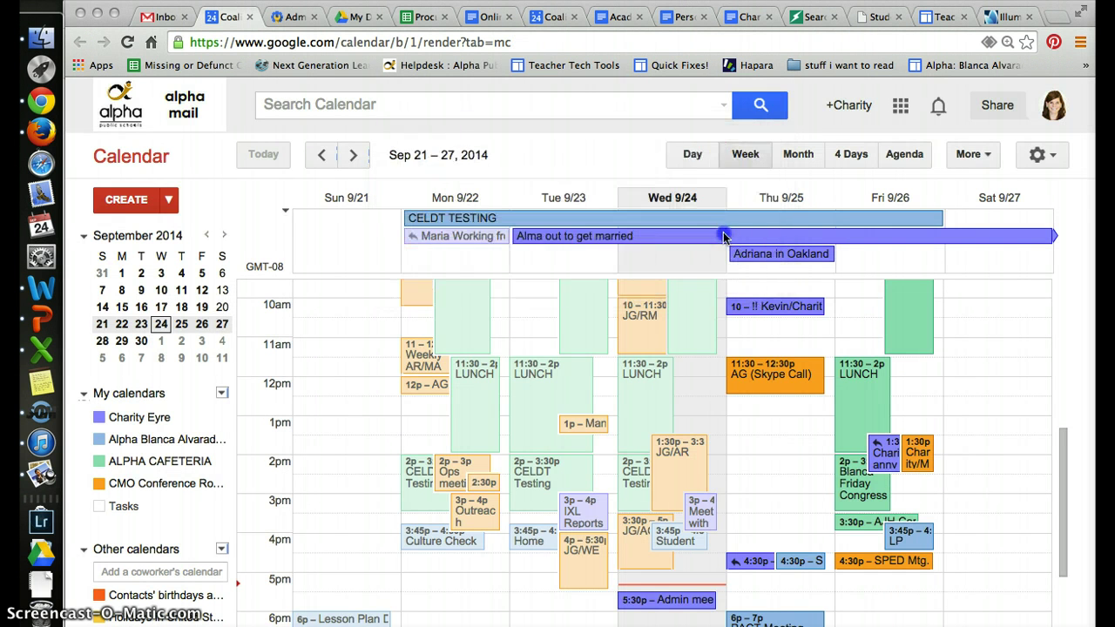
key(super+grave)
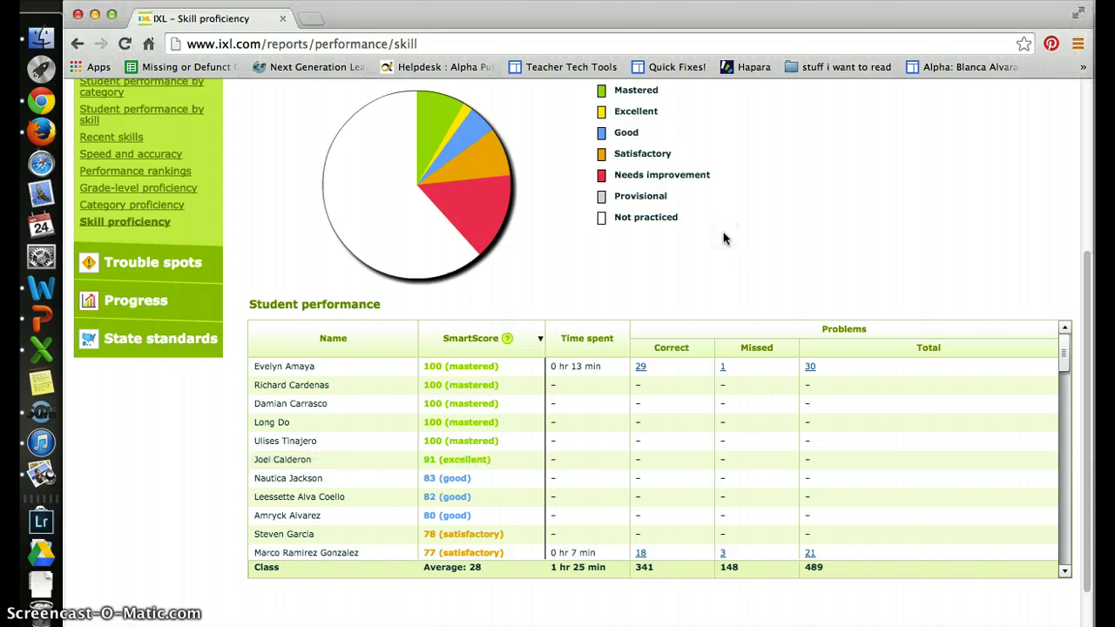
Look through the Student performance table, comparing SmartScores from mastered to needs improvement with the time spent by each student
scroll(439, 483, down, 1)
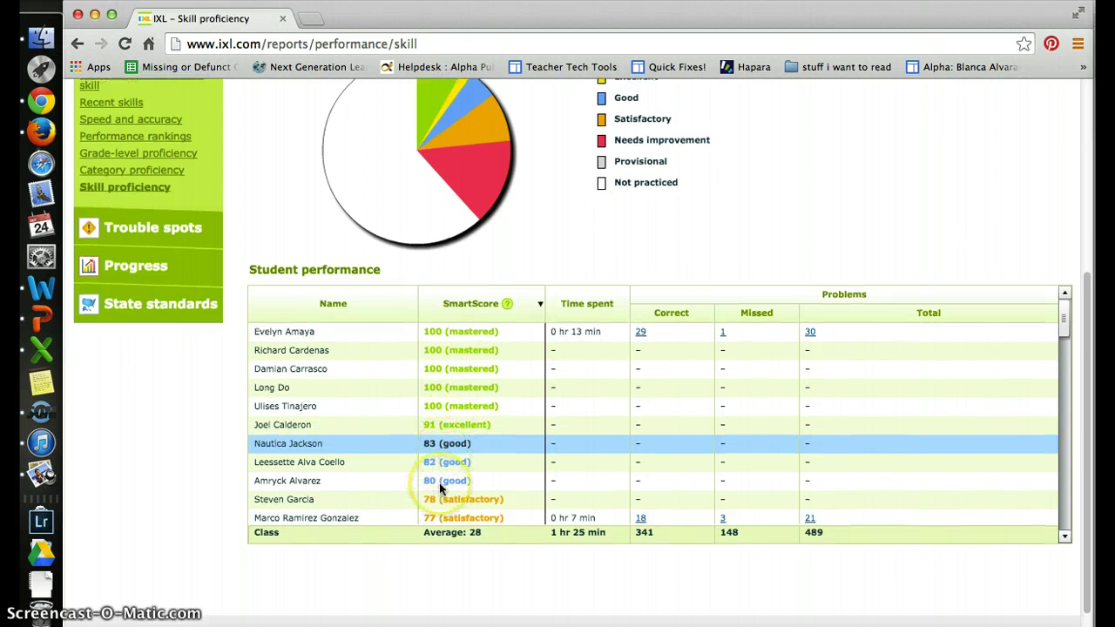
drag(1063, 312, 1070, 372)
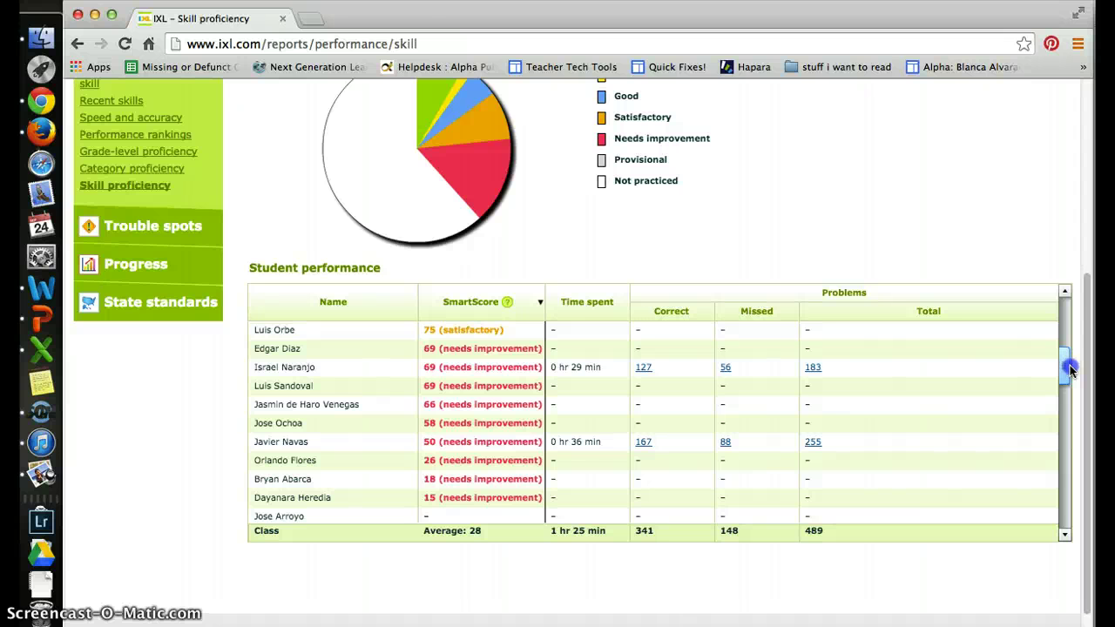
drag(1071, 372, 1071, 361)
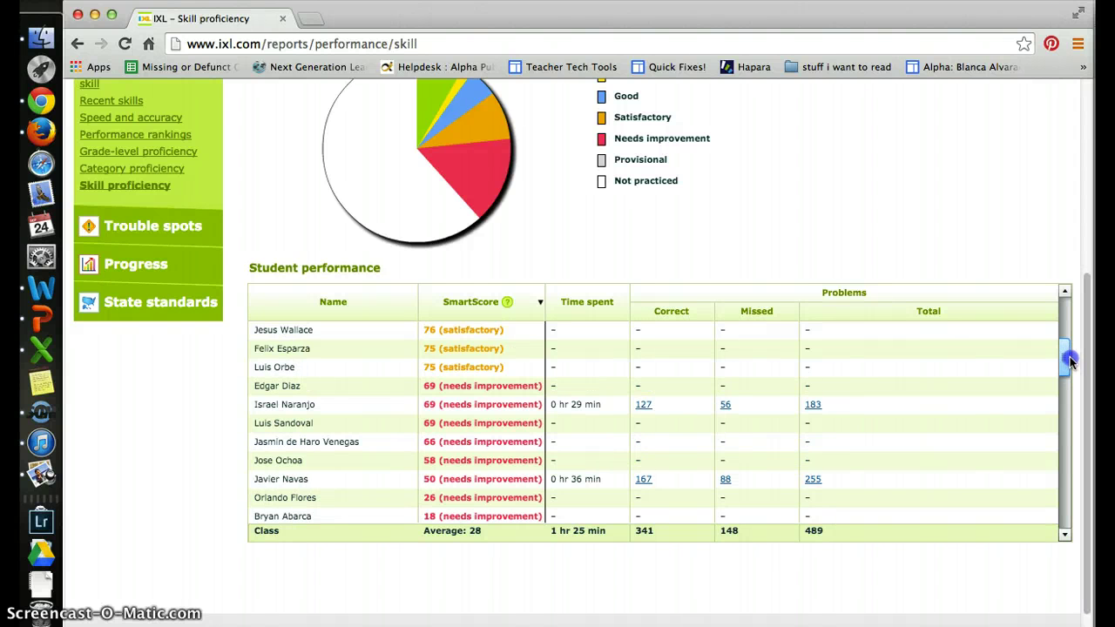
click(600, 294)
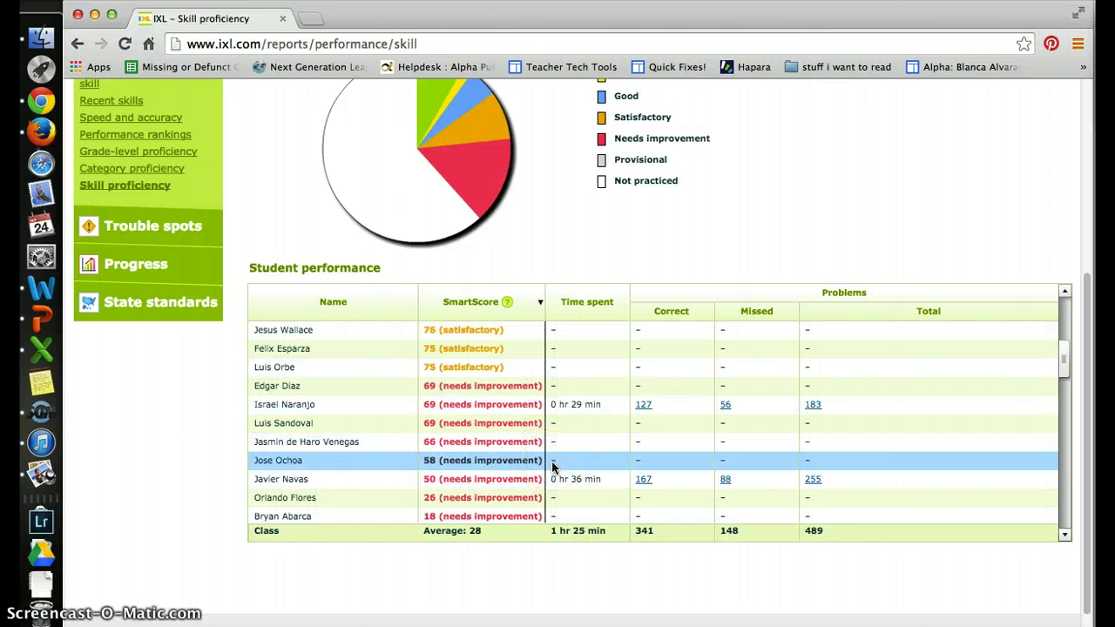
scroll(679, 252, up, 4)
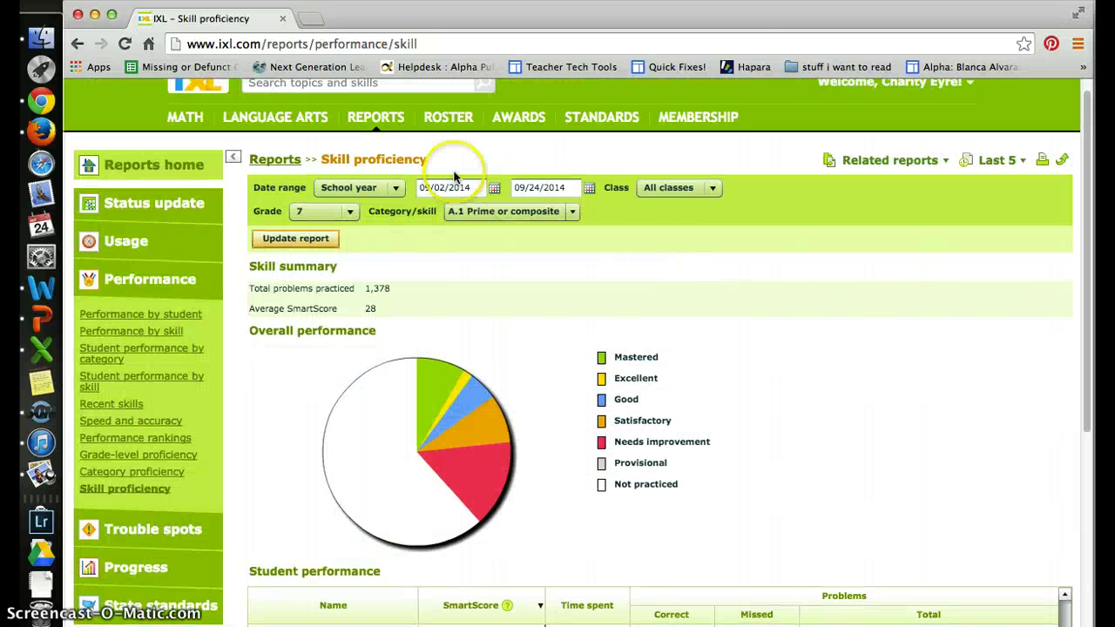
scroll(570, 431, down, 4)
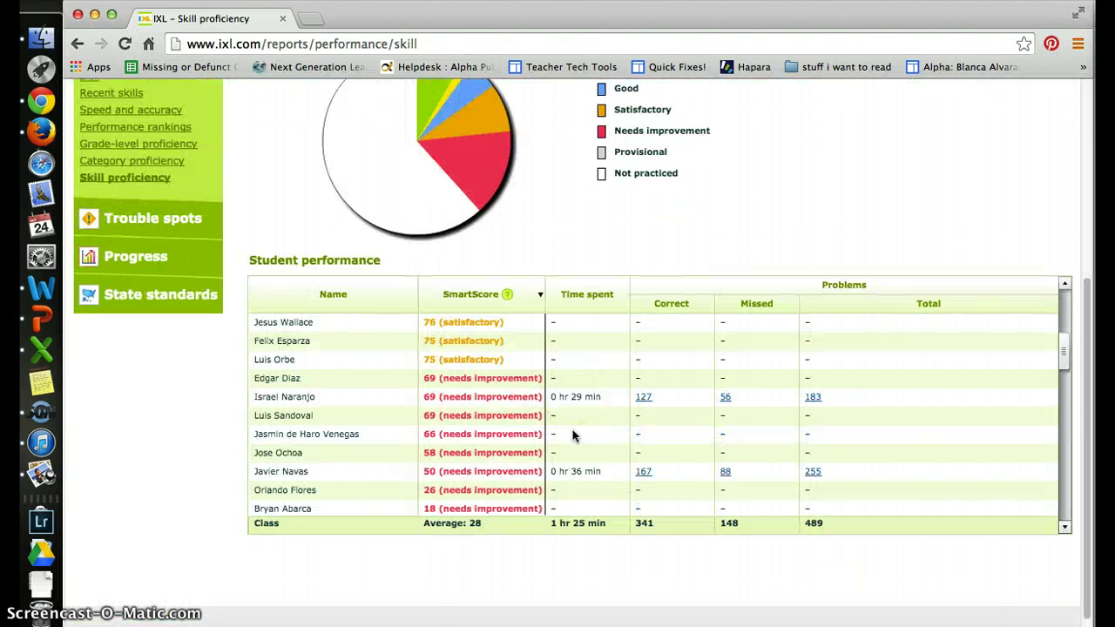
click(570, 409)
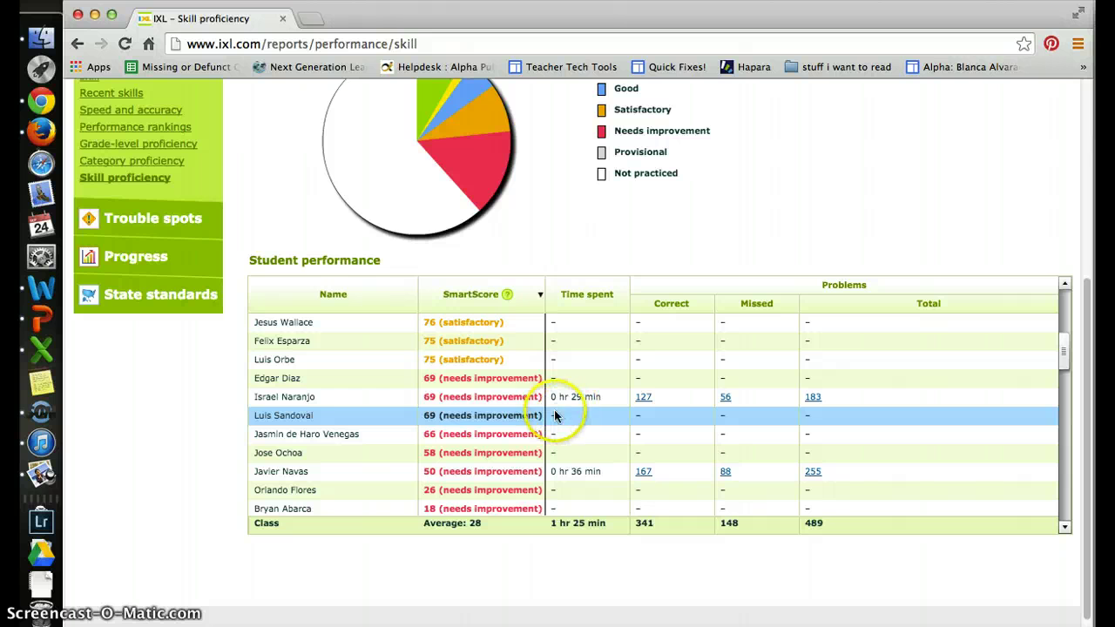
click(892, 372)
drag(1062, 350, 1064, 369)
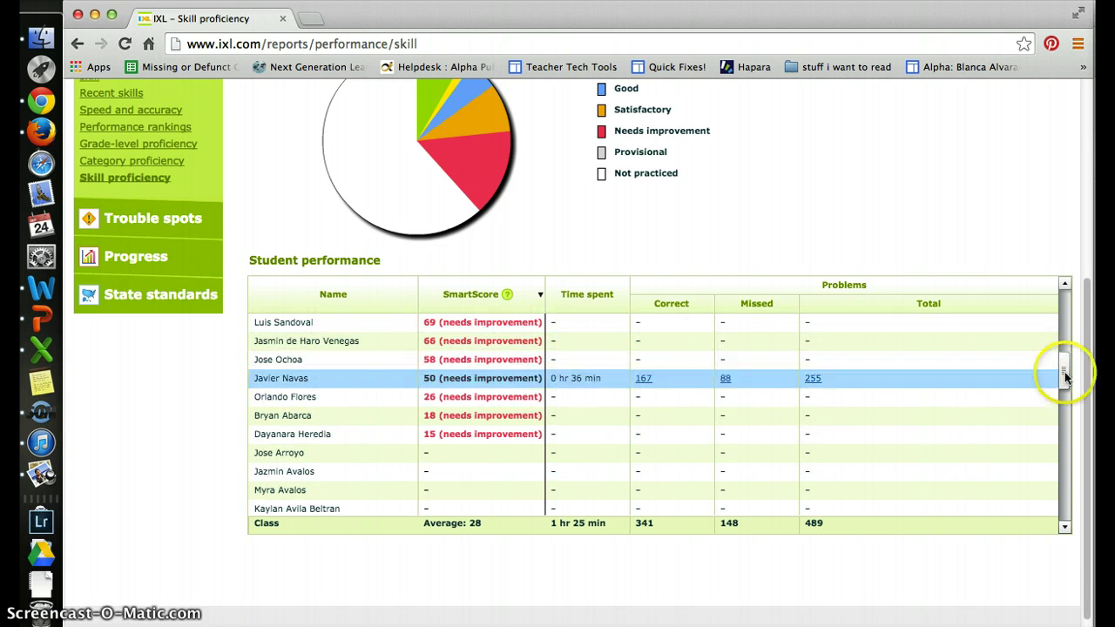
drag(1068, 370, 1068, 361)
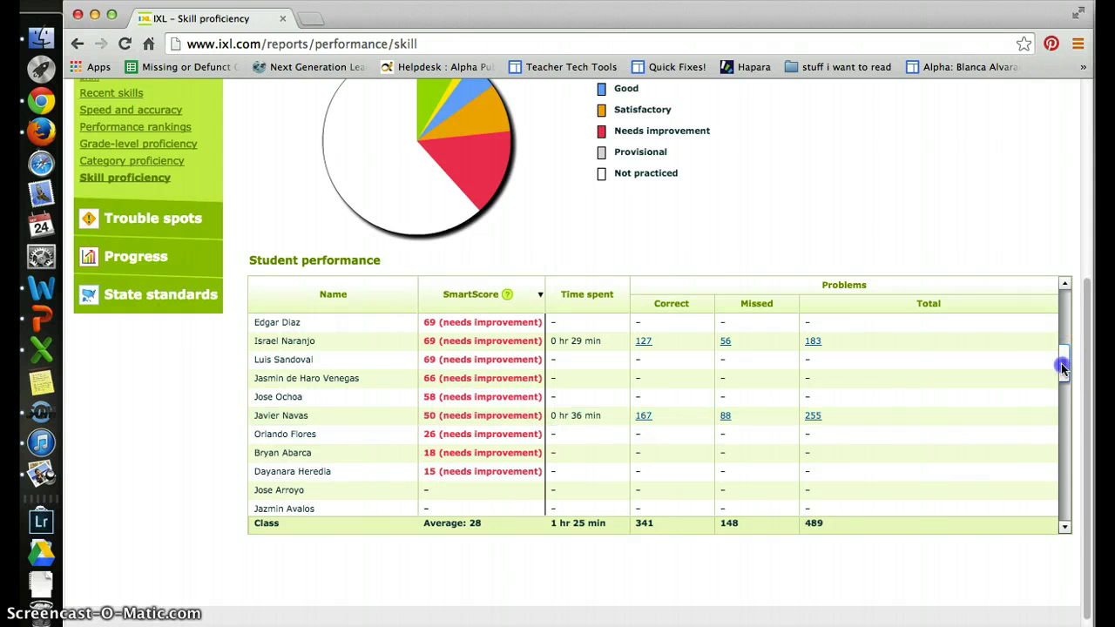
drag(1061, 366, 1072, 300)
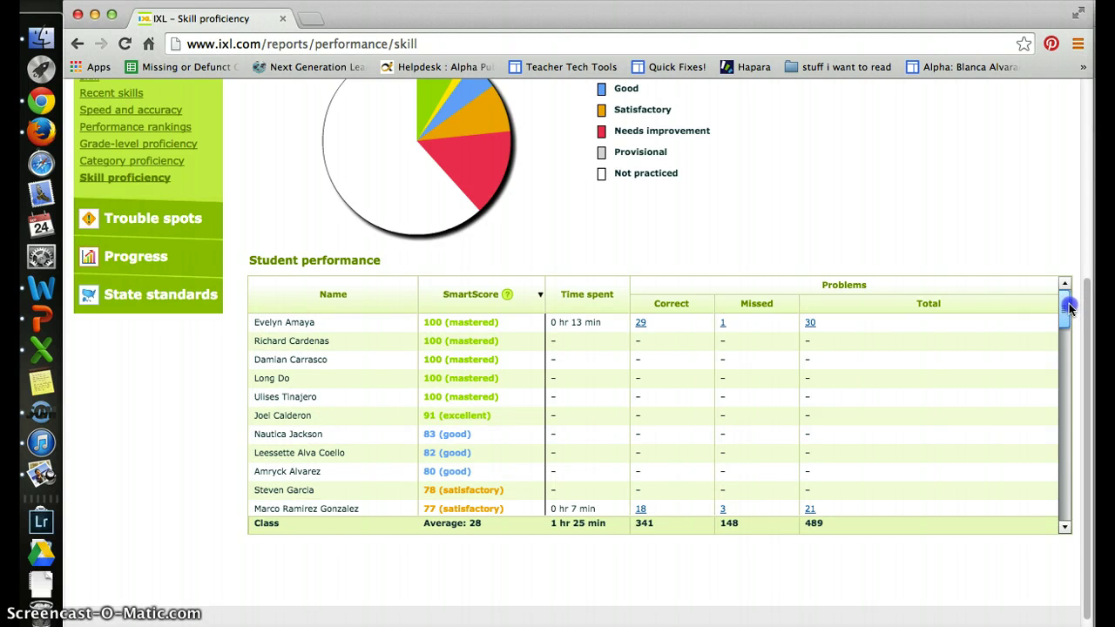
drag(1069, 305, 1063, 368)
click(1025, 208)
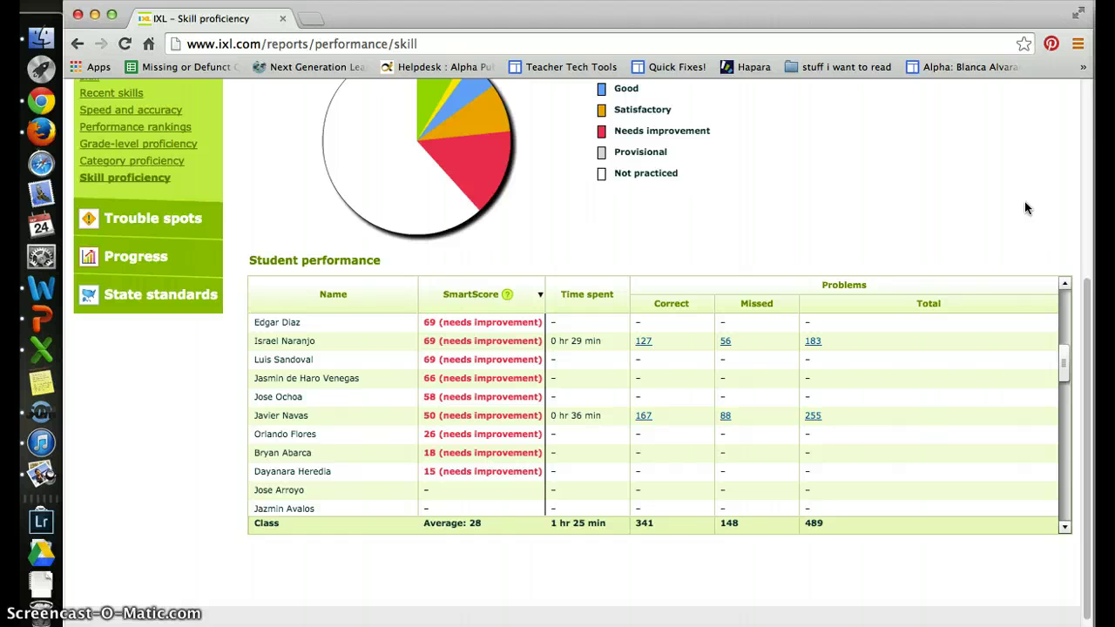
Open the missed problems of the student who spent 0 hr 29 min on the skill A.1 Prime or composite
click(648, 347)
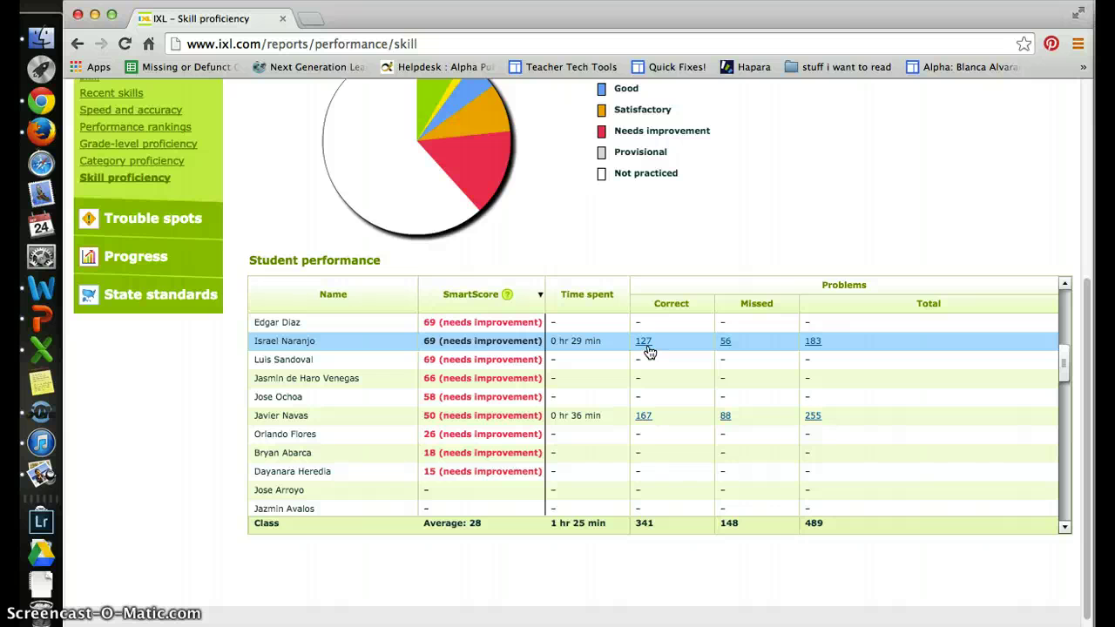
click(730, 349)
click(728, 347)
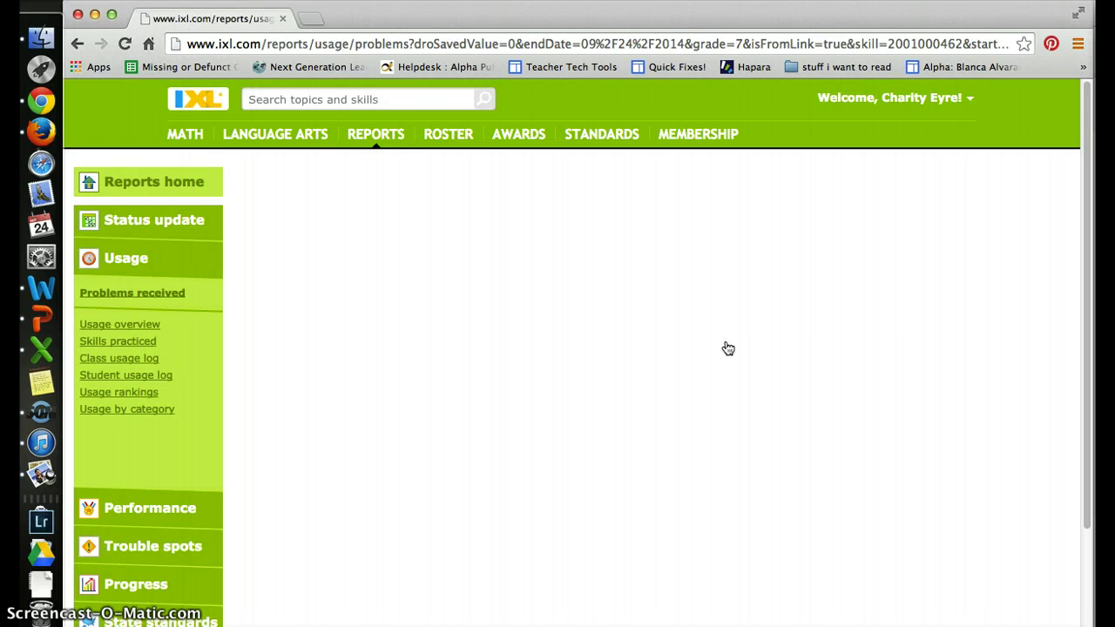
click(242, 278)
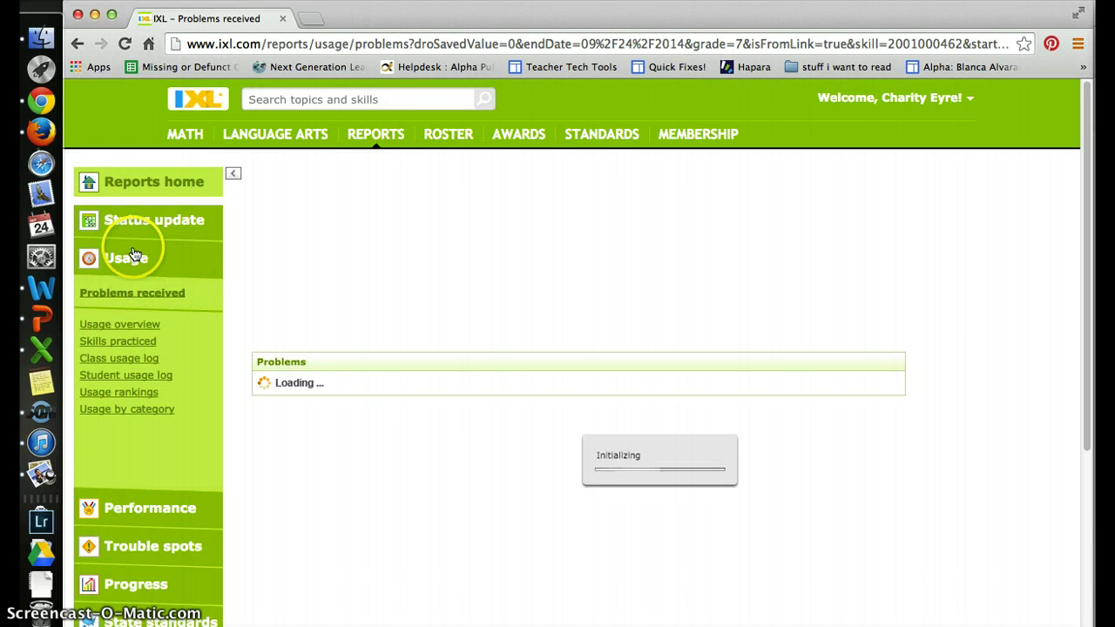
click(301, 386)
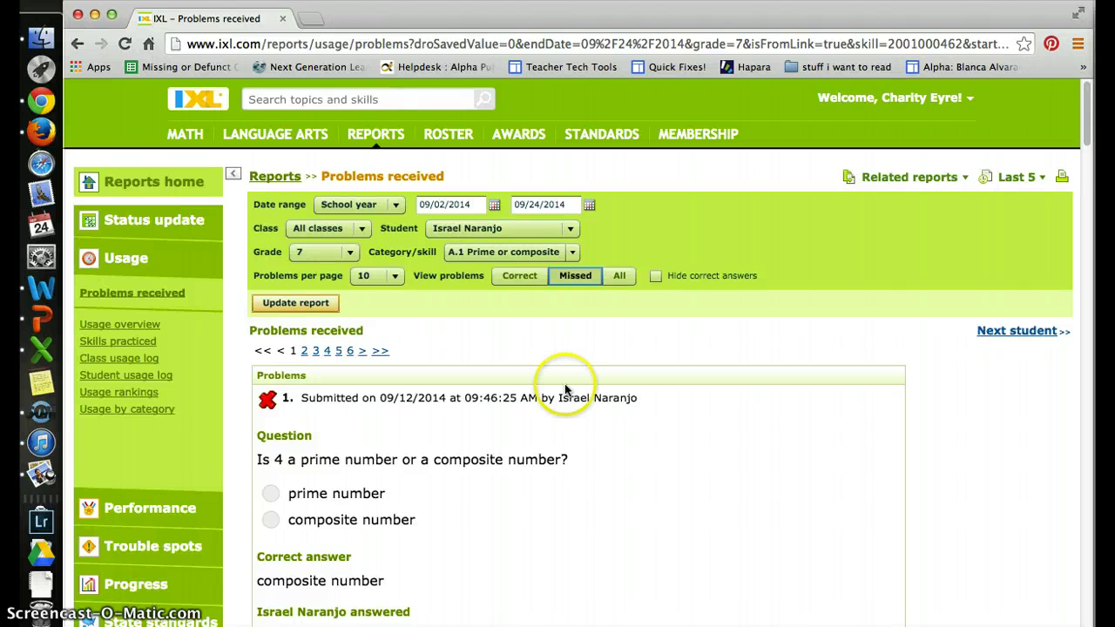
Review the student's missed prime or composite questions, comparing each correct answer with the answer given
scroll(617, 429, down, 3)
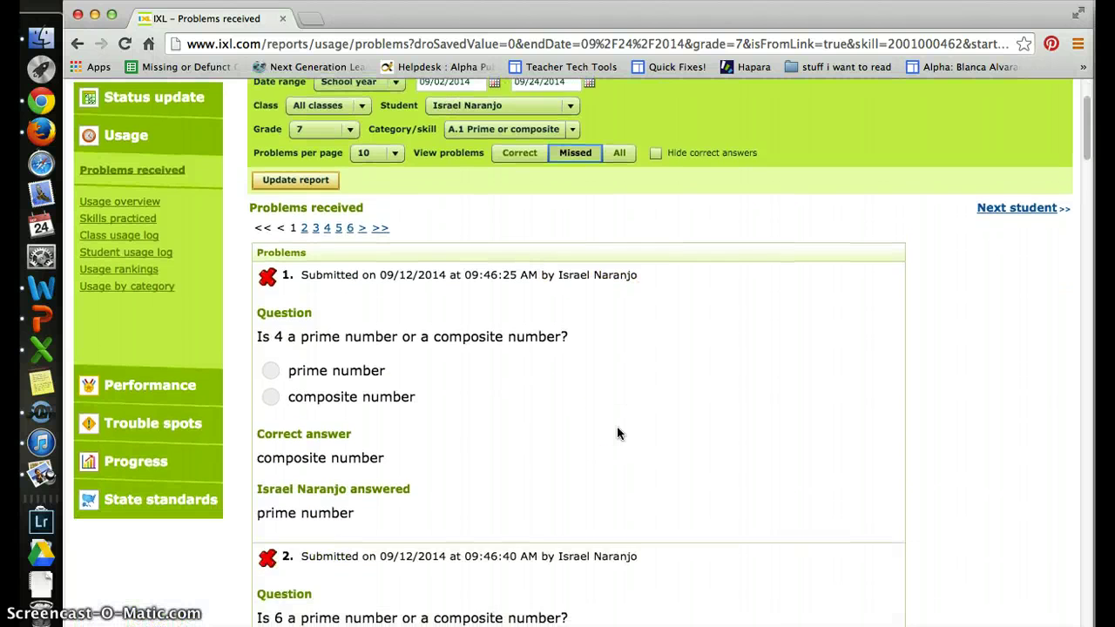
scroll(617, 433, up, 2)
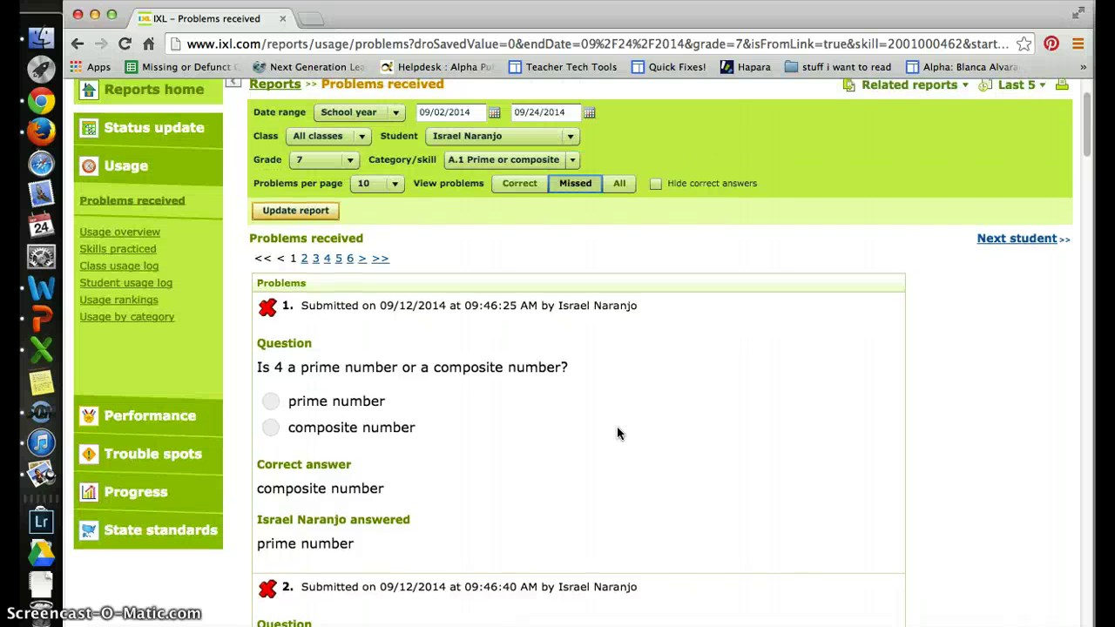
scroll(617, 433, down, 1)
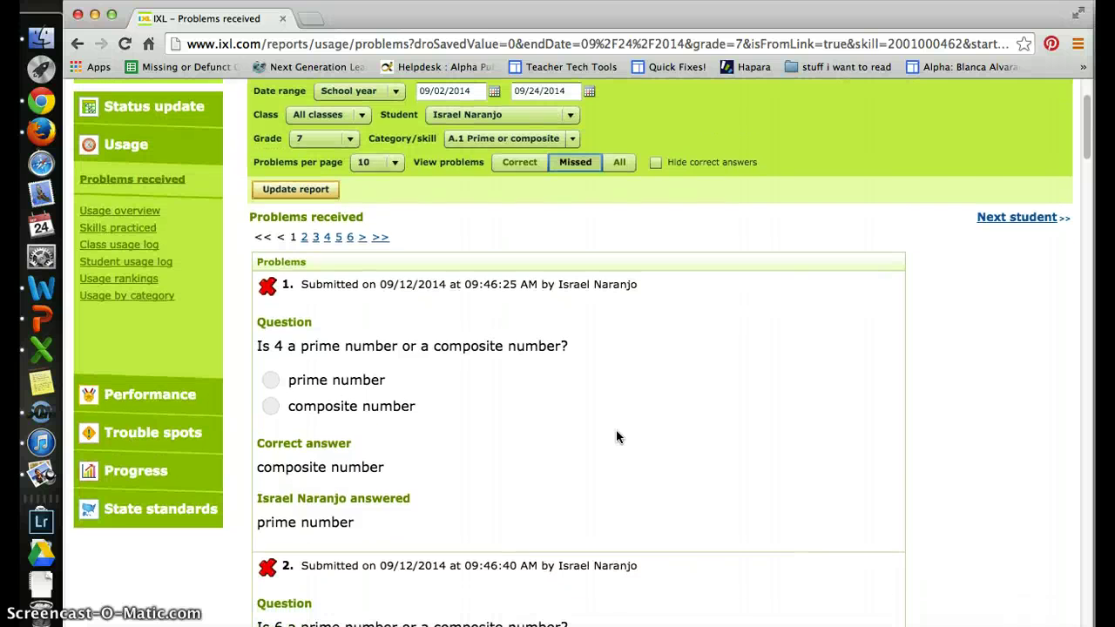
click(530, 400)
click(371, 461)
click(425, 474)
scroll(467, 490, down, 4)
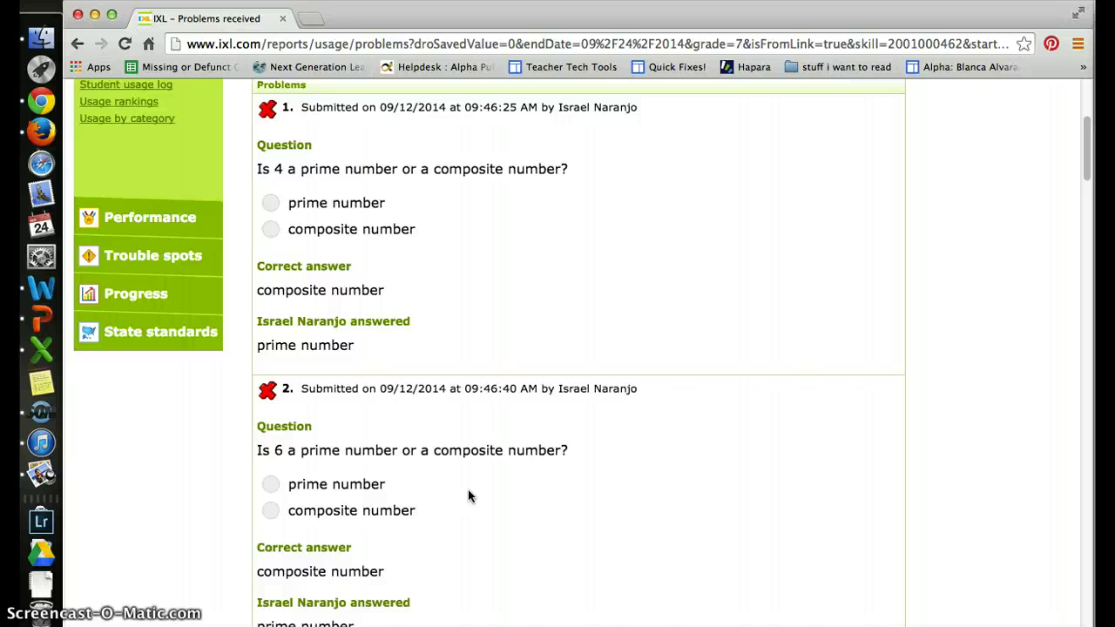
scroll(468, 495, down, 4)
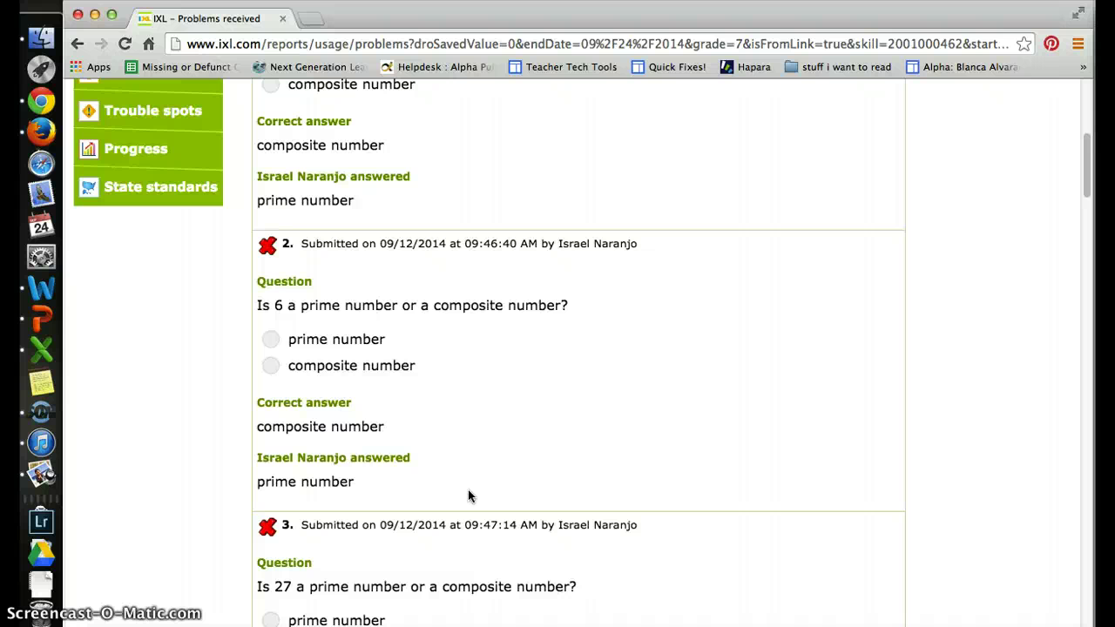
Hide the correct answers in the Problems received report for the missed problems and update the report
scroll(467, 495, up, 10)
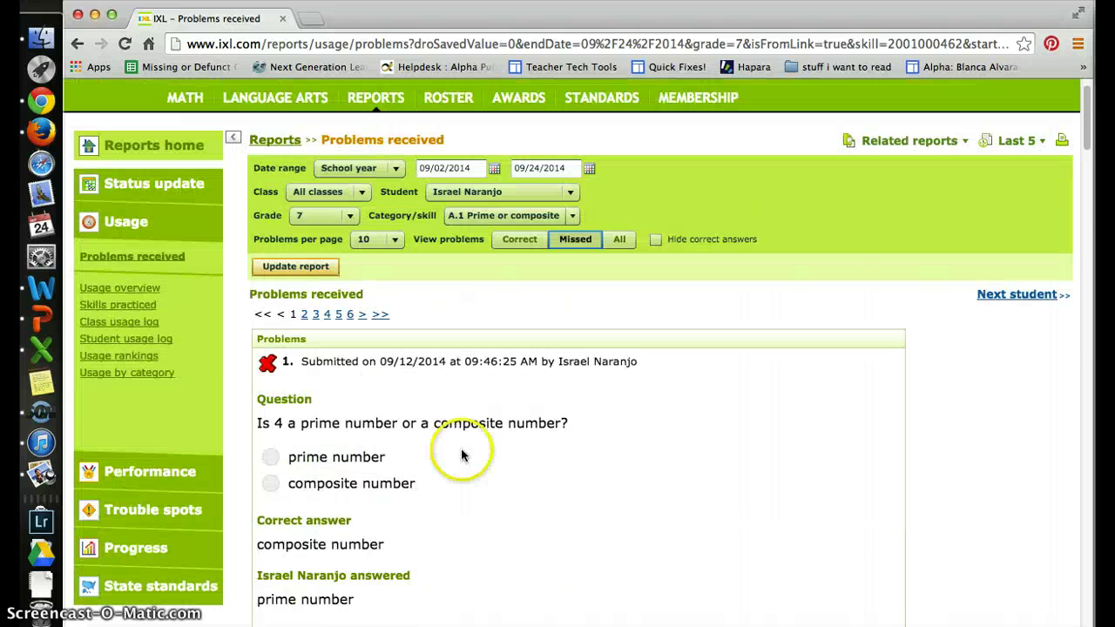
click(655, 243)
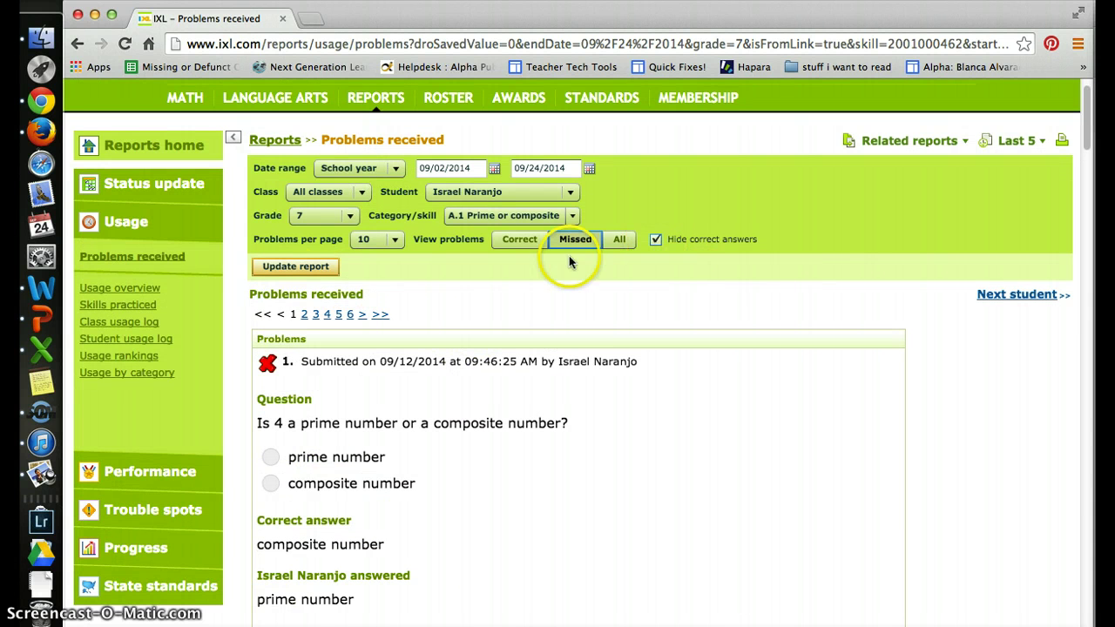
click(291, 267)
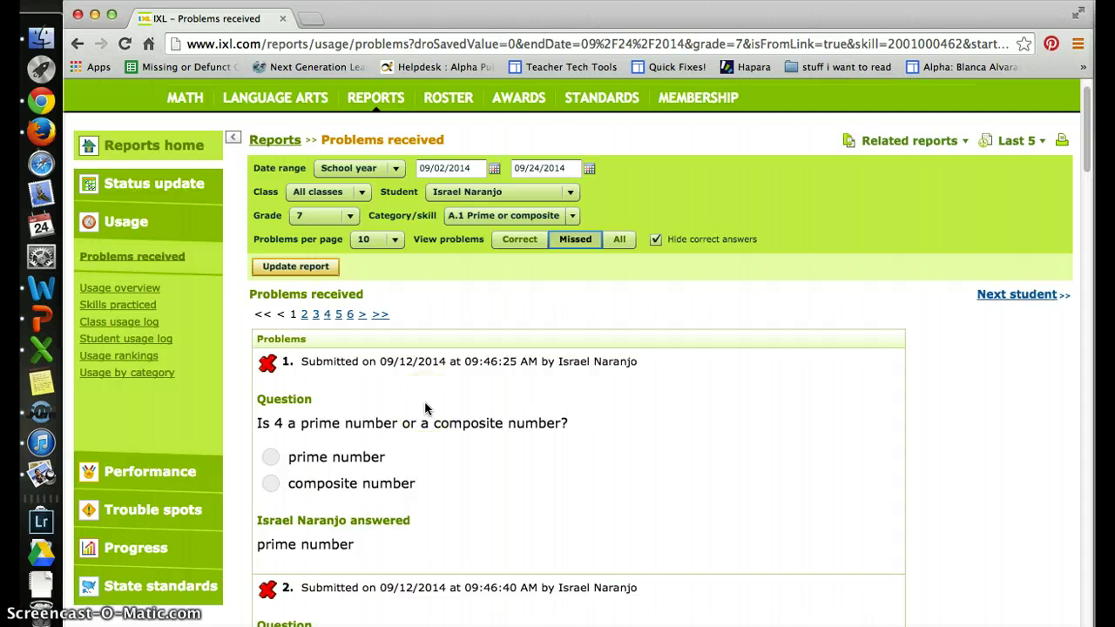
click(495, 476)
Open the Class goals report and review the goal settings and each student's progress towards the goals
click(172, 195)
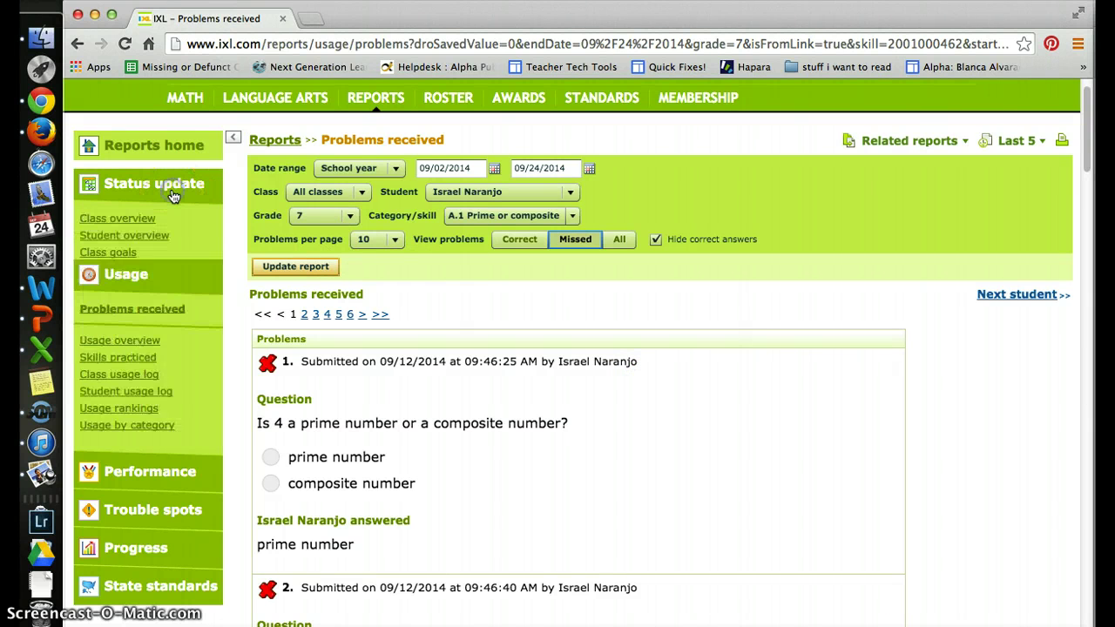
click(111, 259)
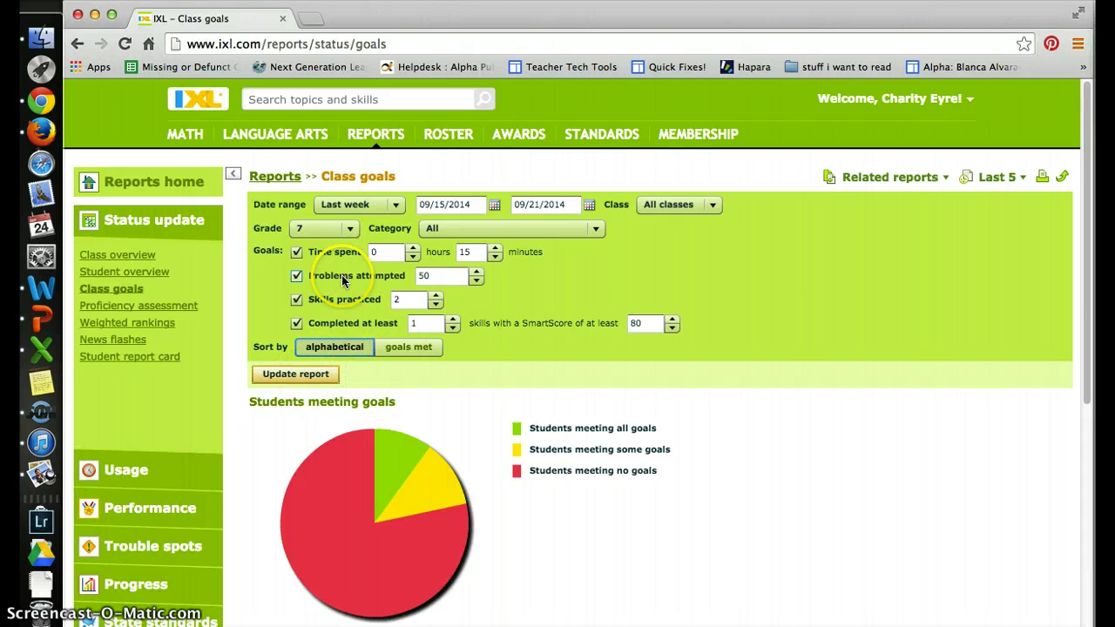
scroll(527, 434, down, 5)
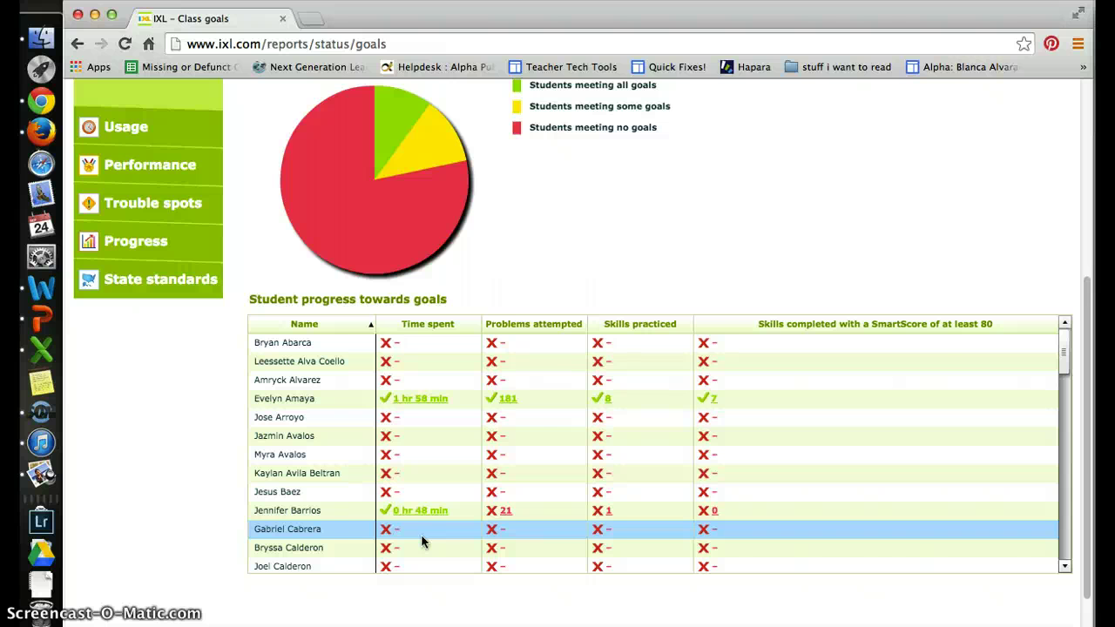
scroll(595, 245, up, 5)
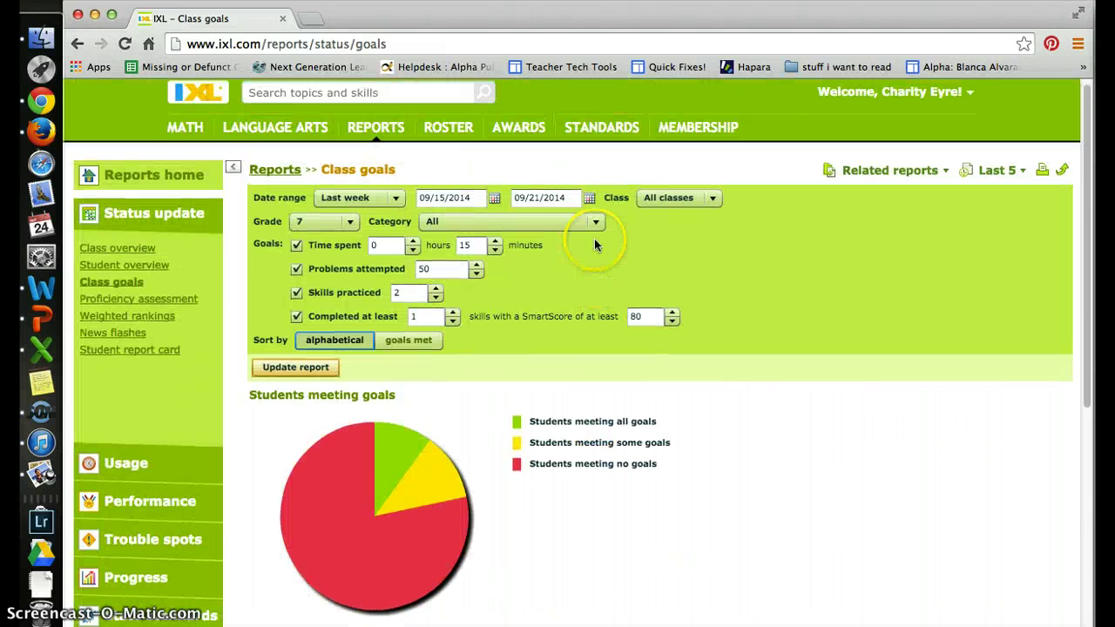
Open the News flashes report and update it to show a single student's milestones instead of the class overview
click(112, 335)
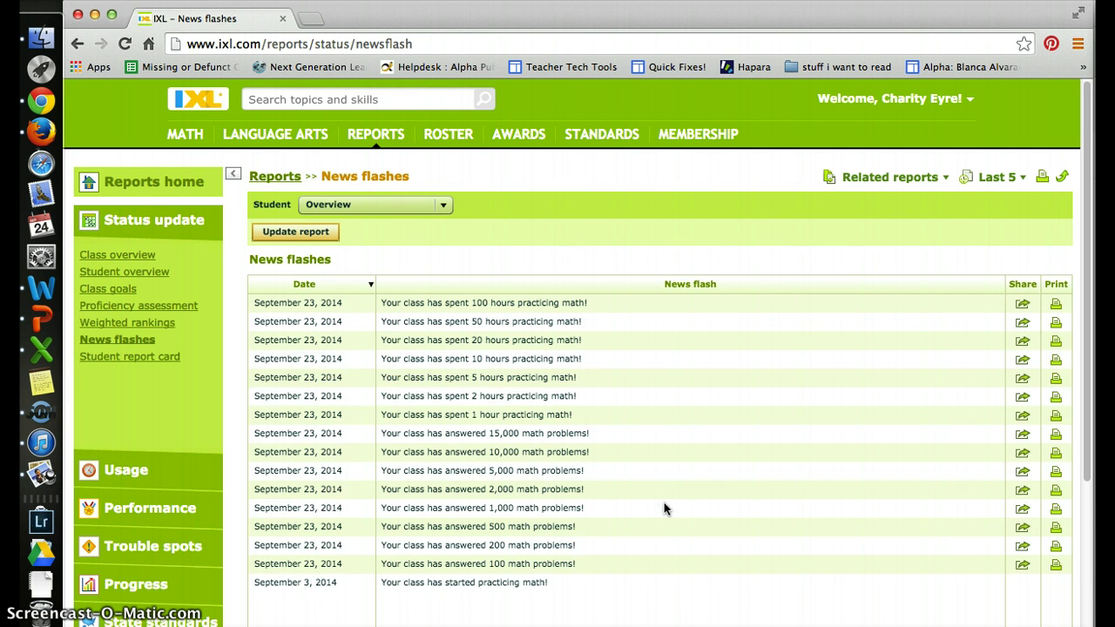
click(348, 206)
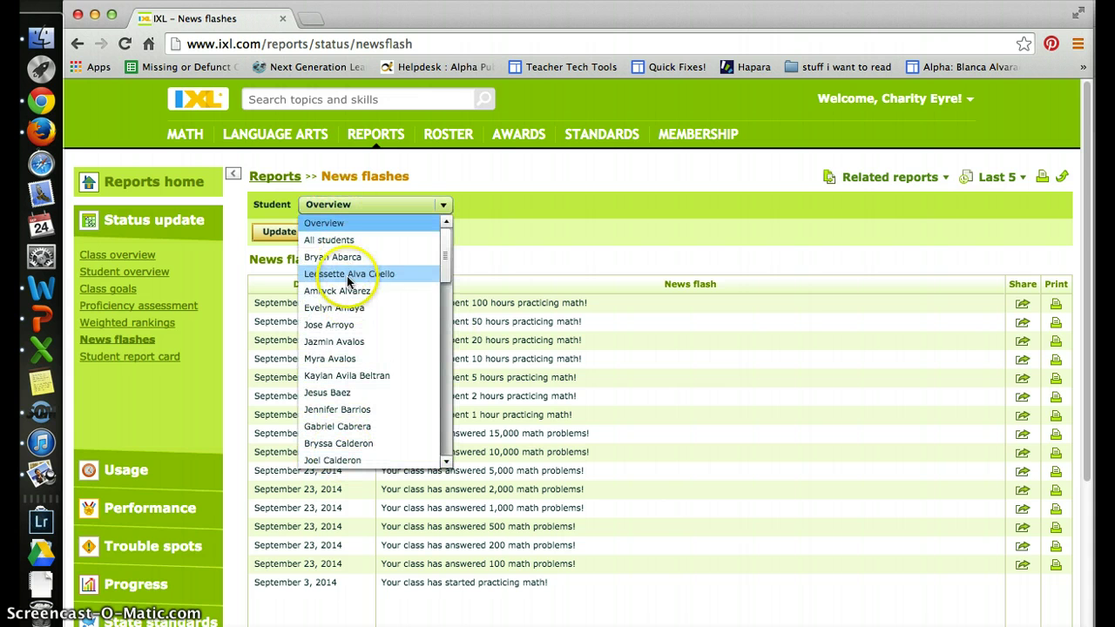
click(344, 277)
click(296, 232)
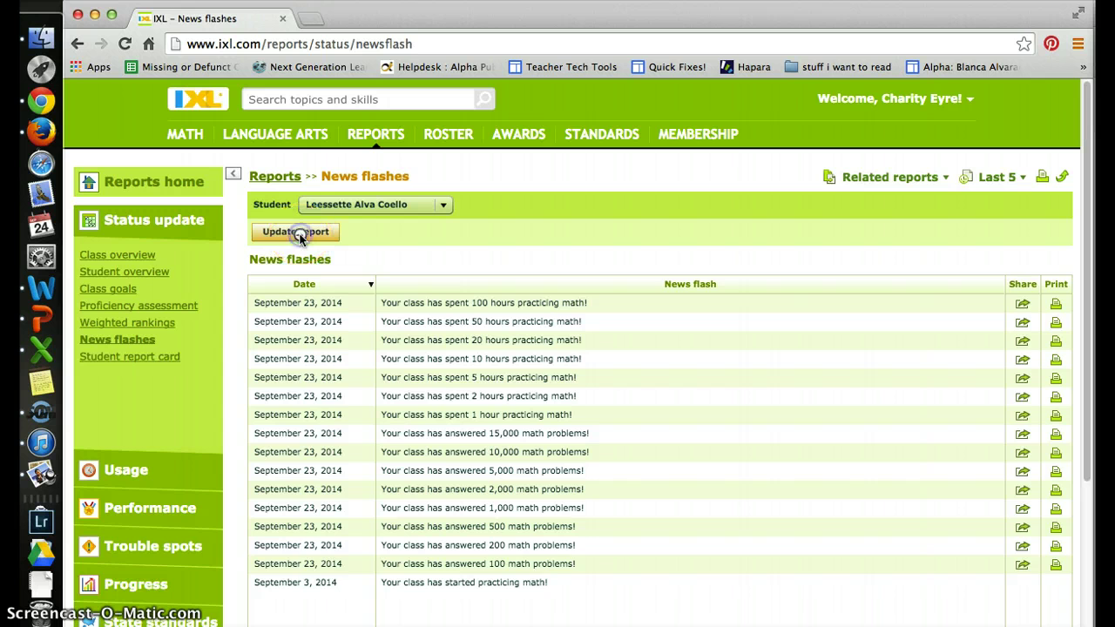
click(1000, 382)
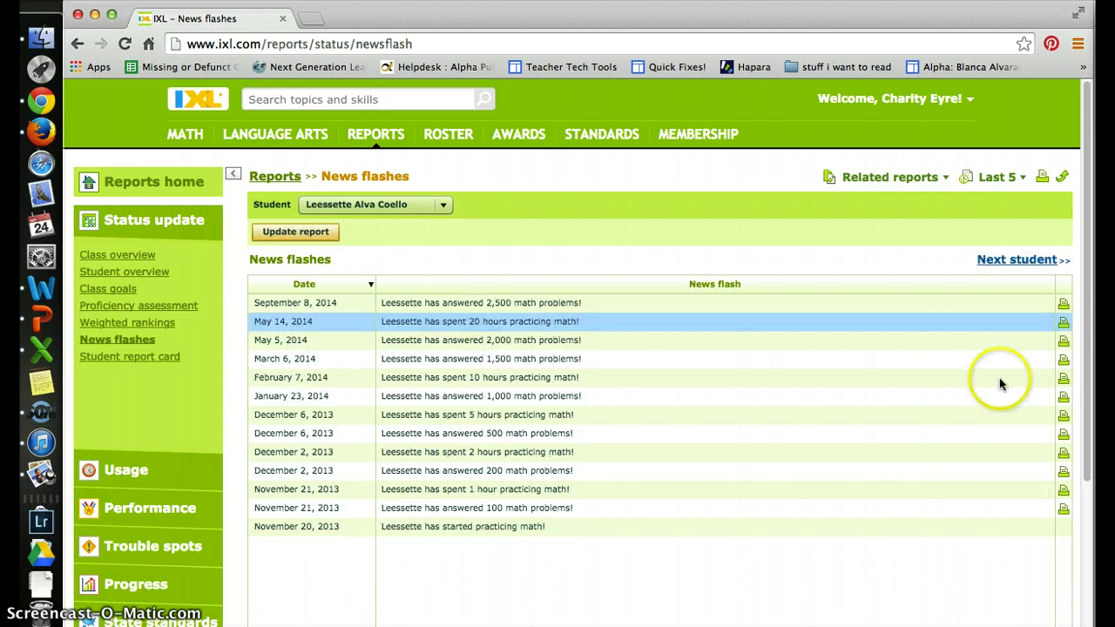
View the student's printable certificate for answering 2,500 math problems, then close its window
click(1064, 305)
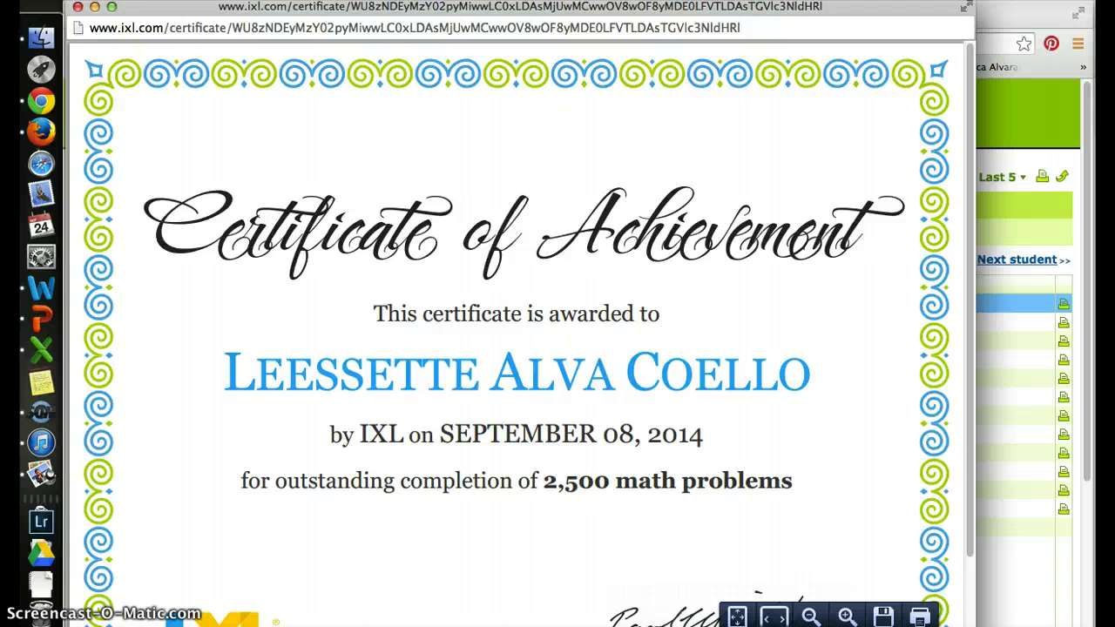
click(77, 7)
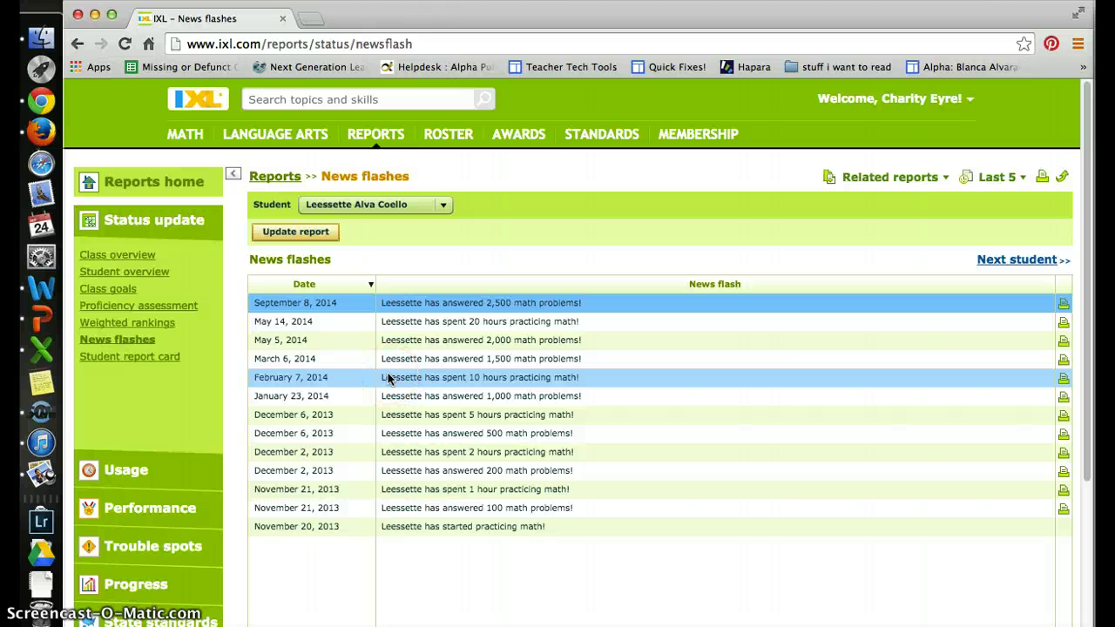
Open the Class trouble spots report
scroll(237, 391, down, 2)
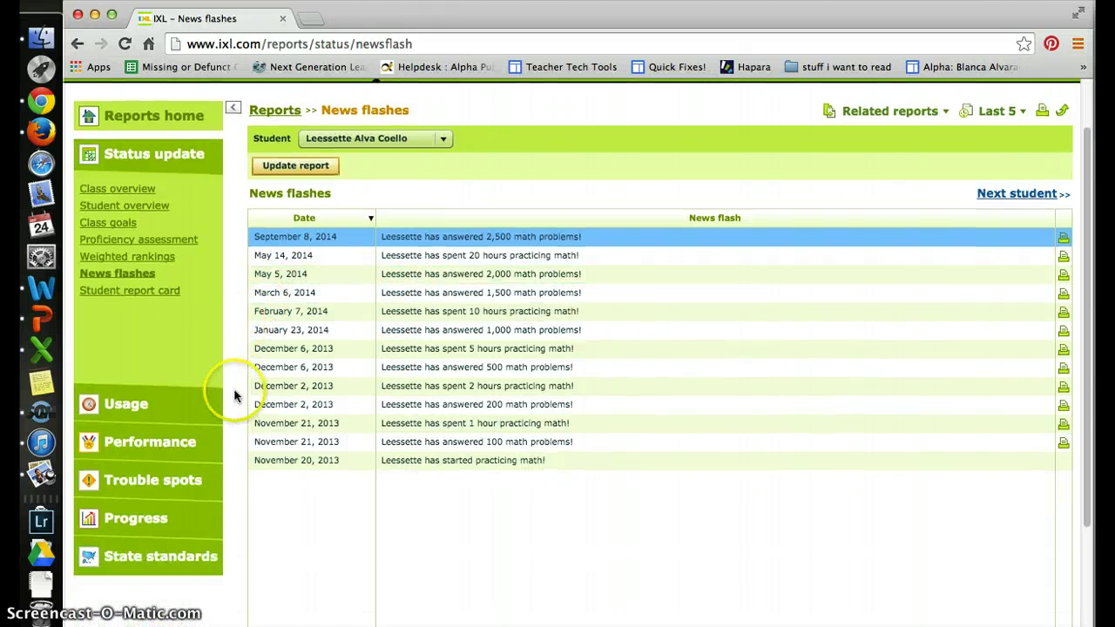
click(141, 498)
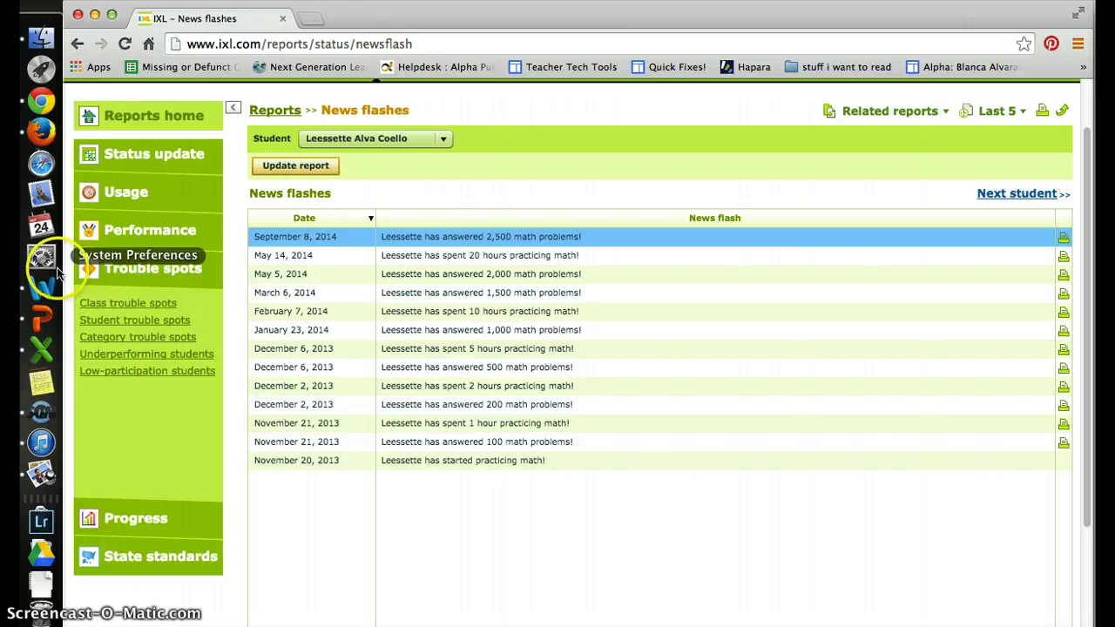
click(89, 305)
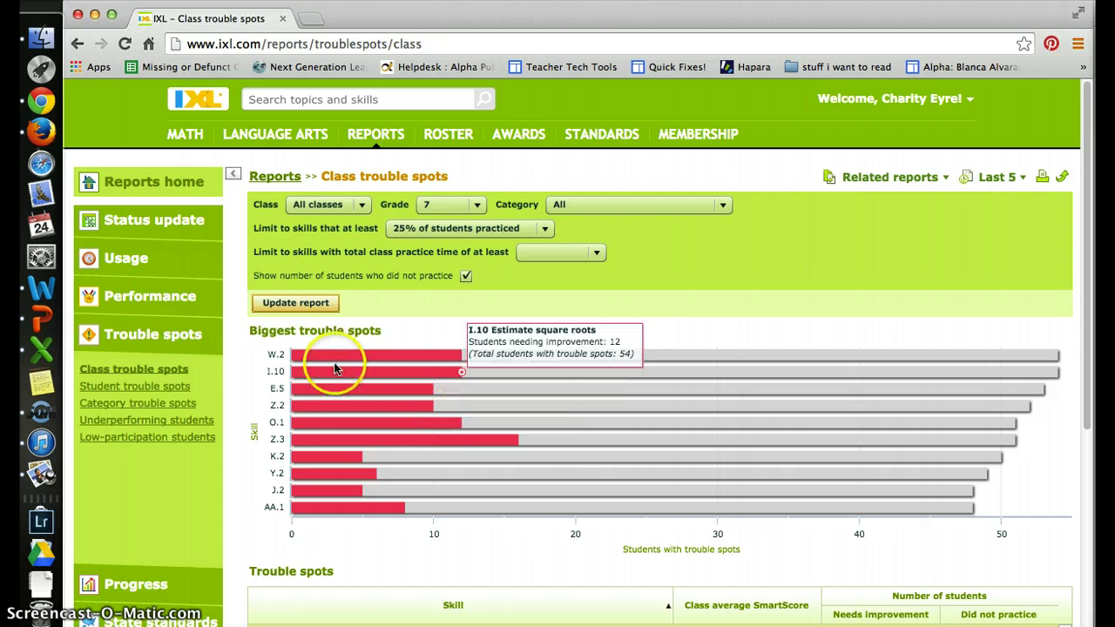
Inspect the W.2 Solutions to variable inequalities bar, comparing students needing improvement with those who did not practice
mouse_move(331, 358)
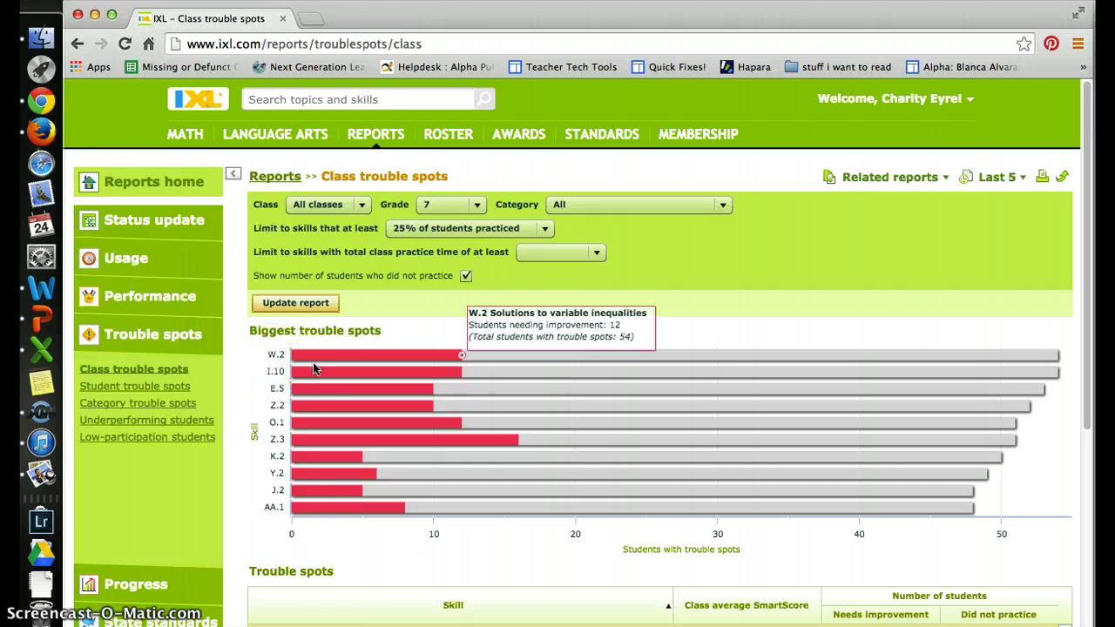
click(369, 367)
drag(370, 364, 497, 357)
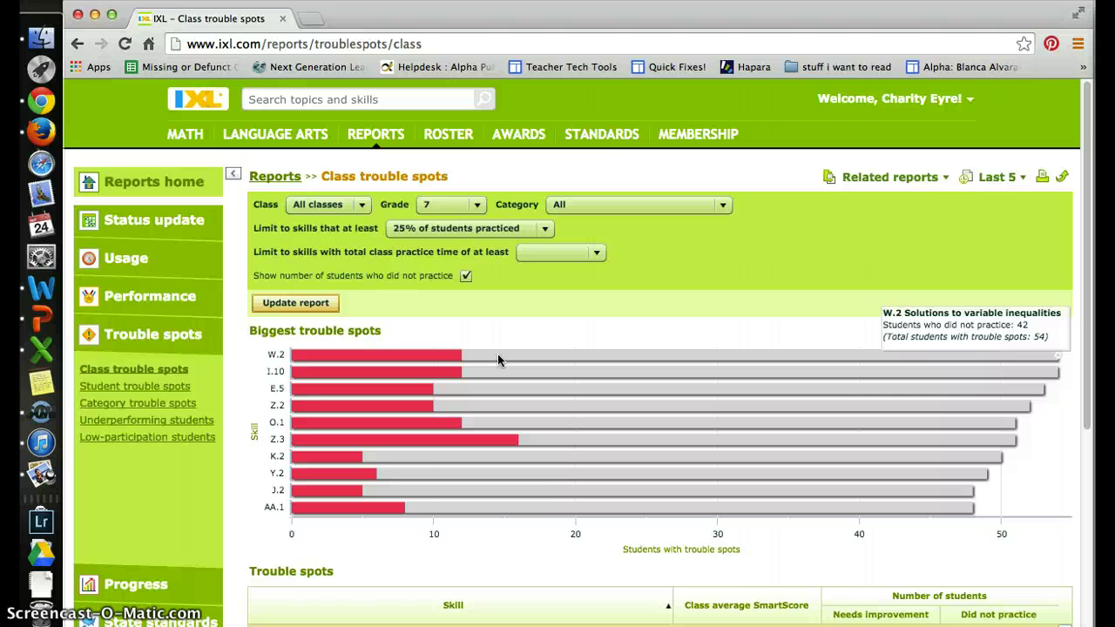
click(449, 354)
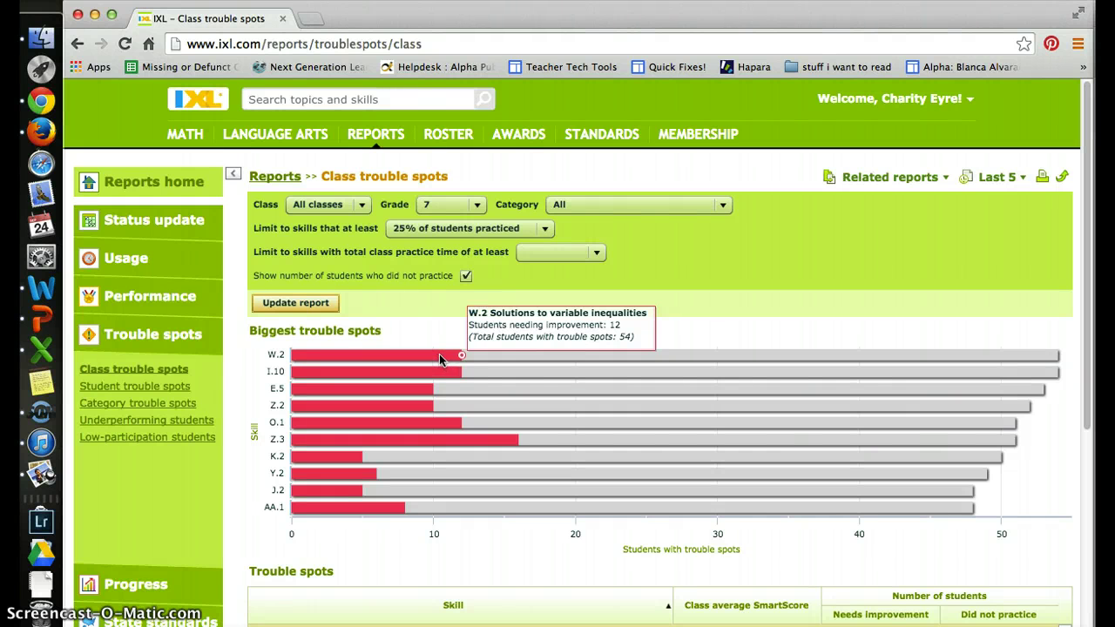
Exclude students who did not practice from the Class trouble spots report and update it
scroll(439, 354, down, 1)
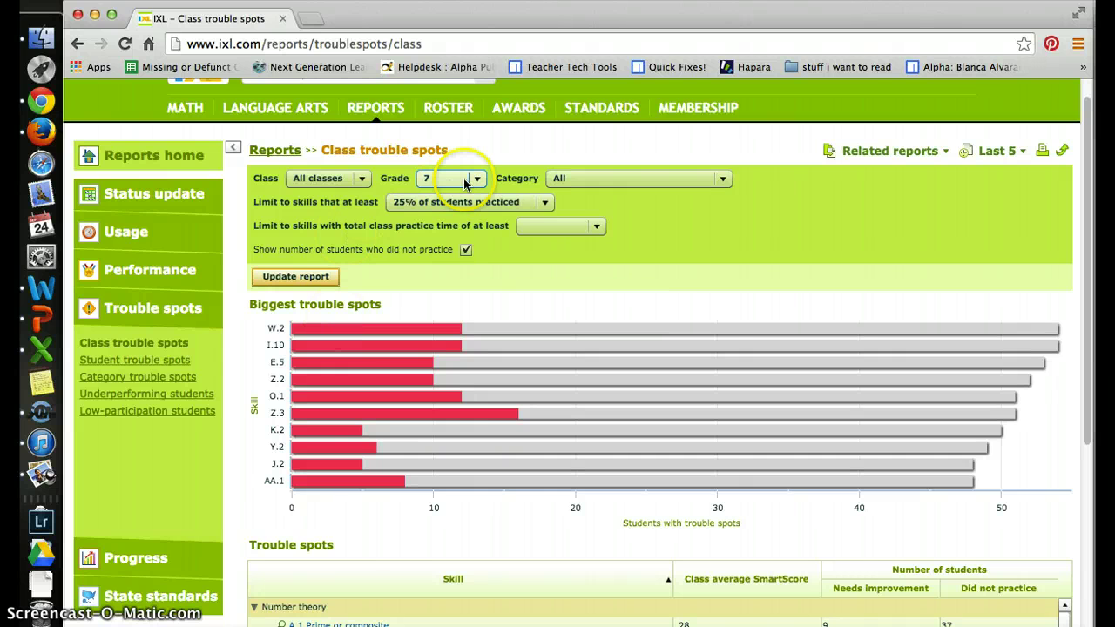
click(460, 179)
click(460, 179)
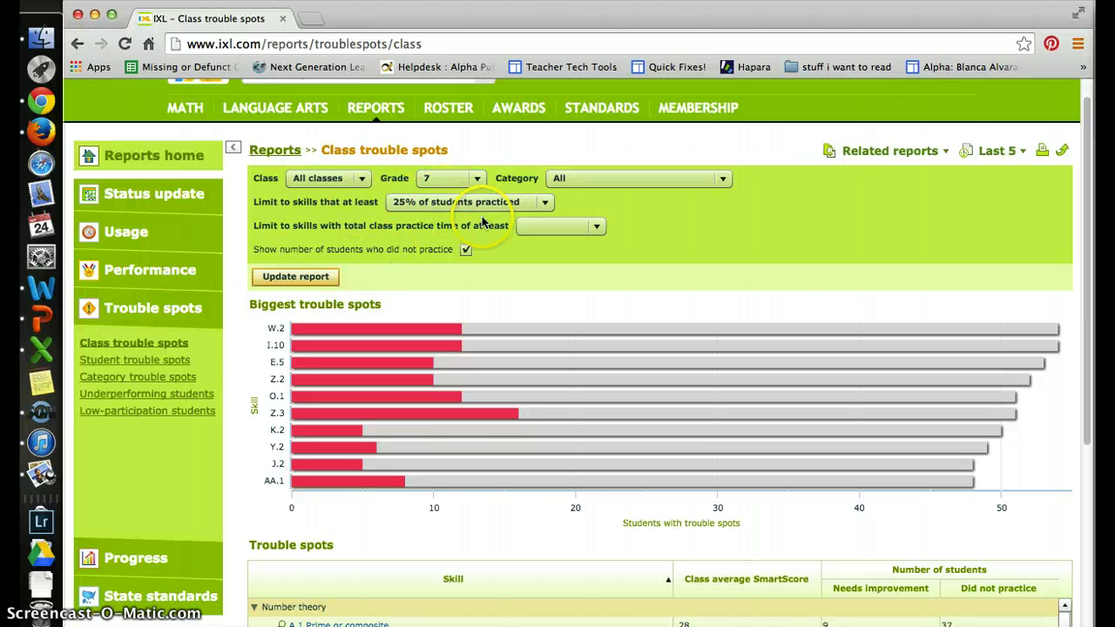
click(379, 278)
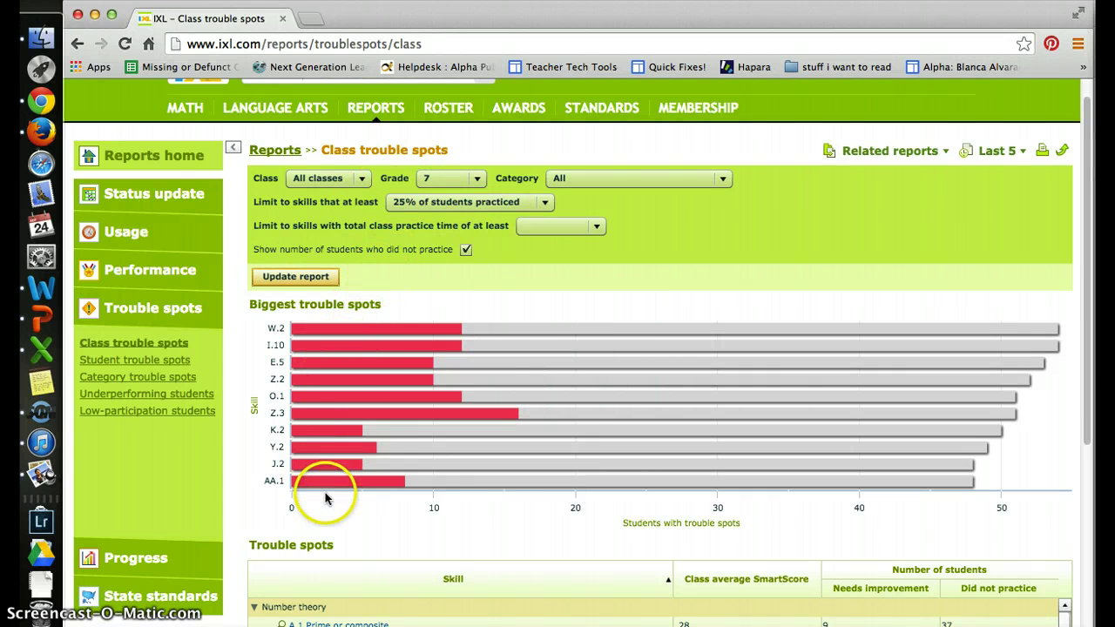
click(467, 252)
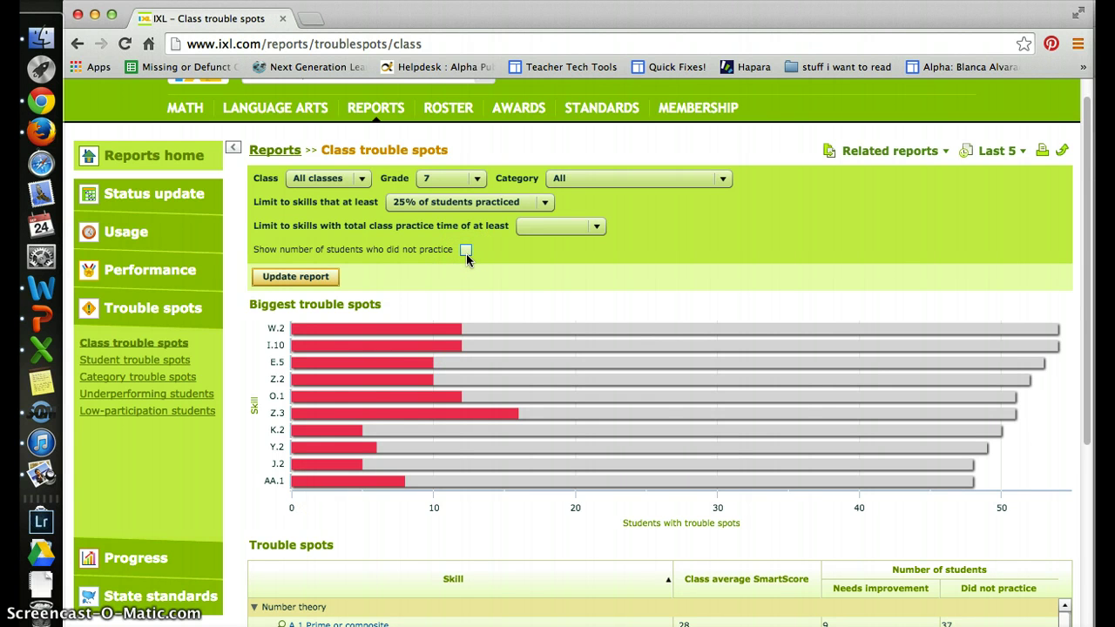
click(299, 278)
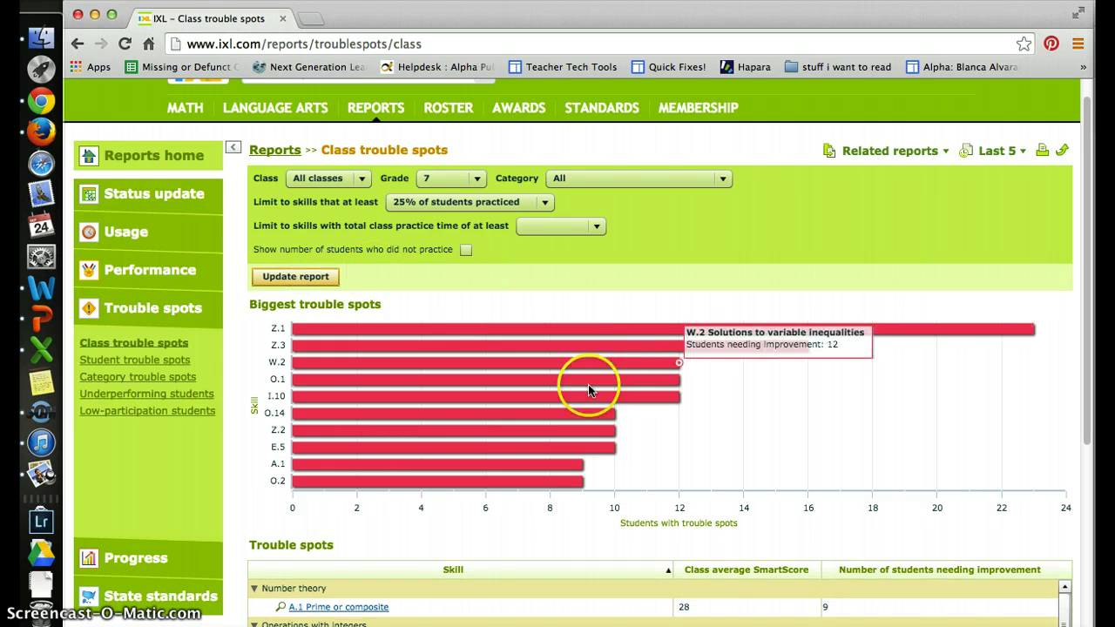
Check the class's trouble spots by skill and open the Skill proficiency report for A.1 Prime or composite
scroll(511, 531, down, 4)
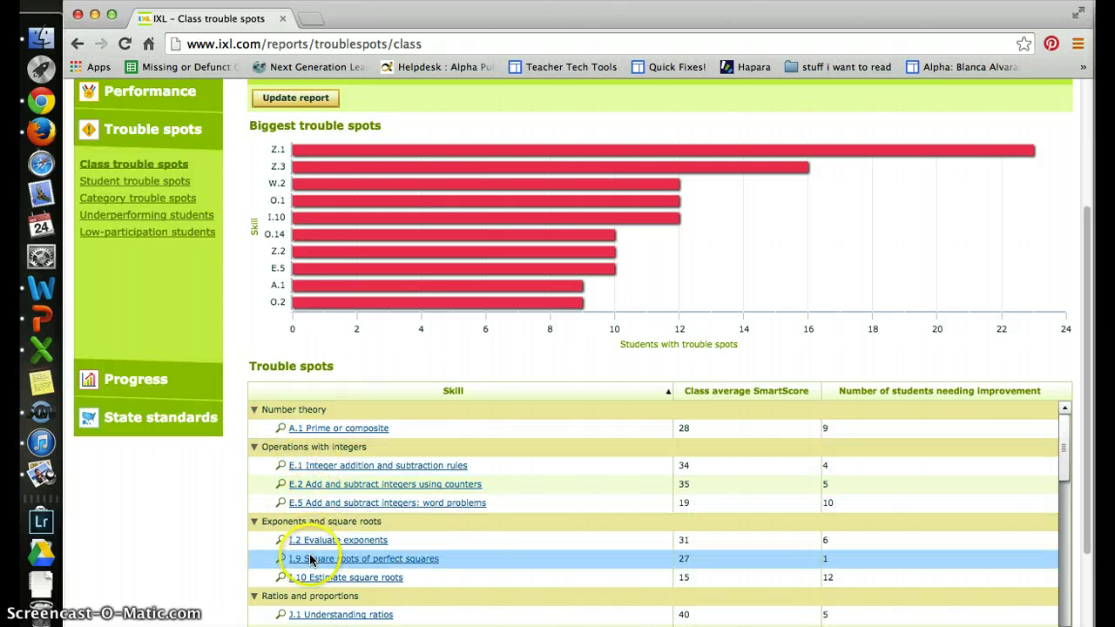
scroll(311, 571, down, 1)
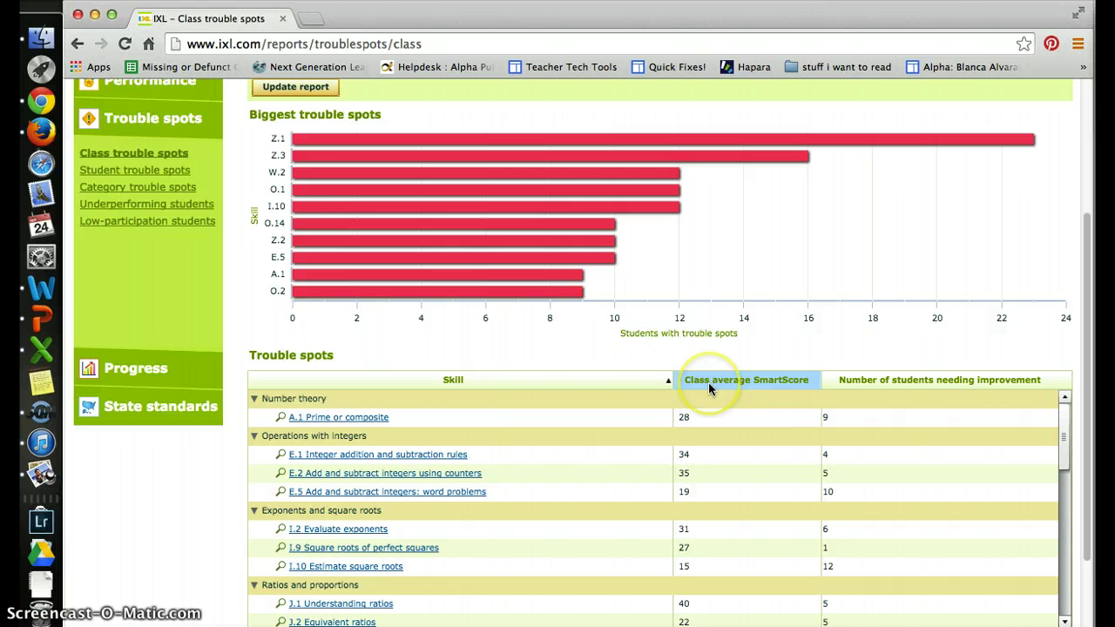
mouse_move(611, 208)
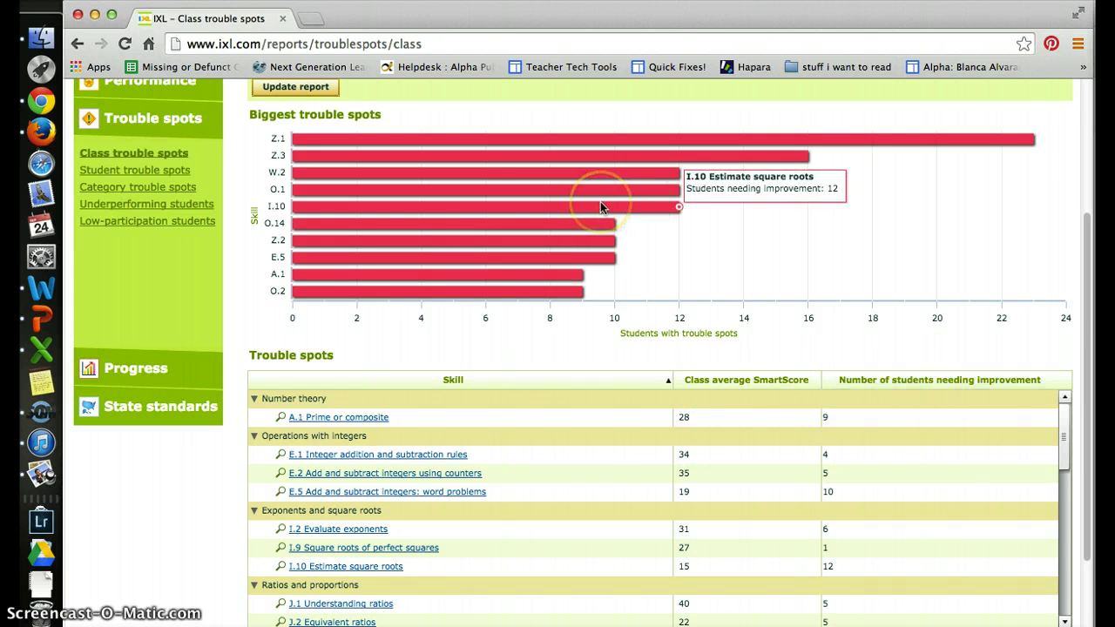
click(336, 417)
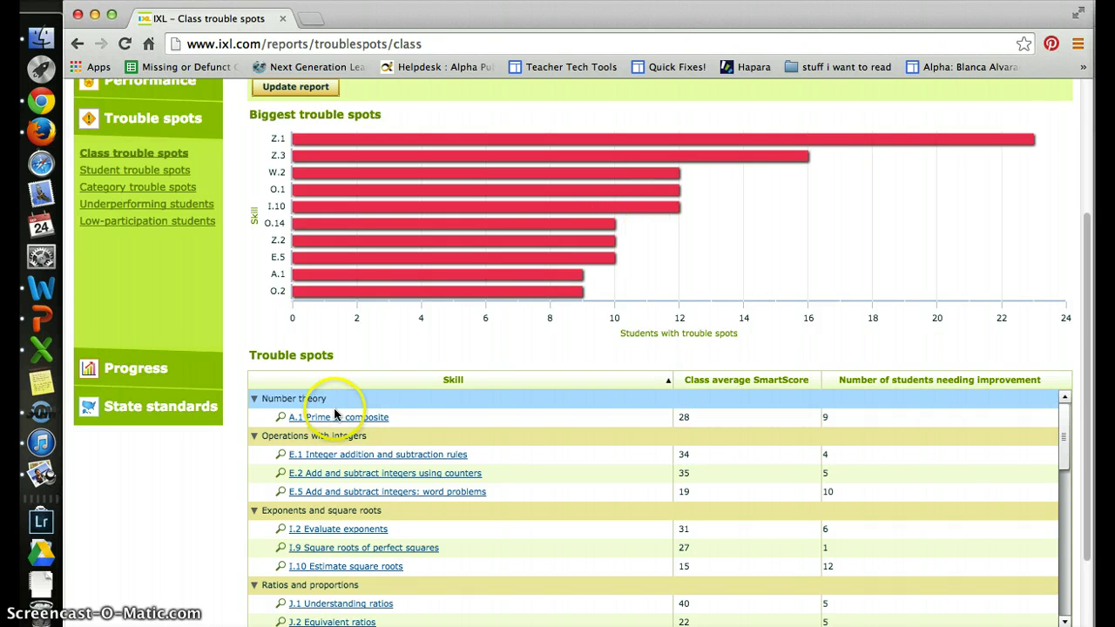
click(335, 420)
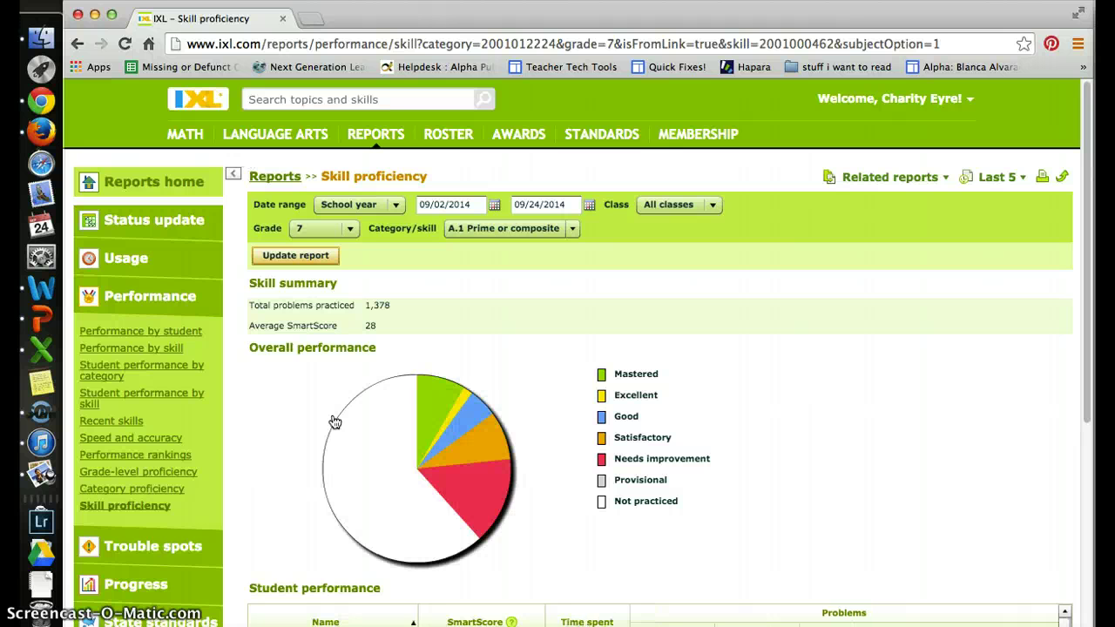
Open the Student trouble spots report and check the student choices, keeping the current student
click(122, 546)
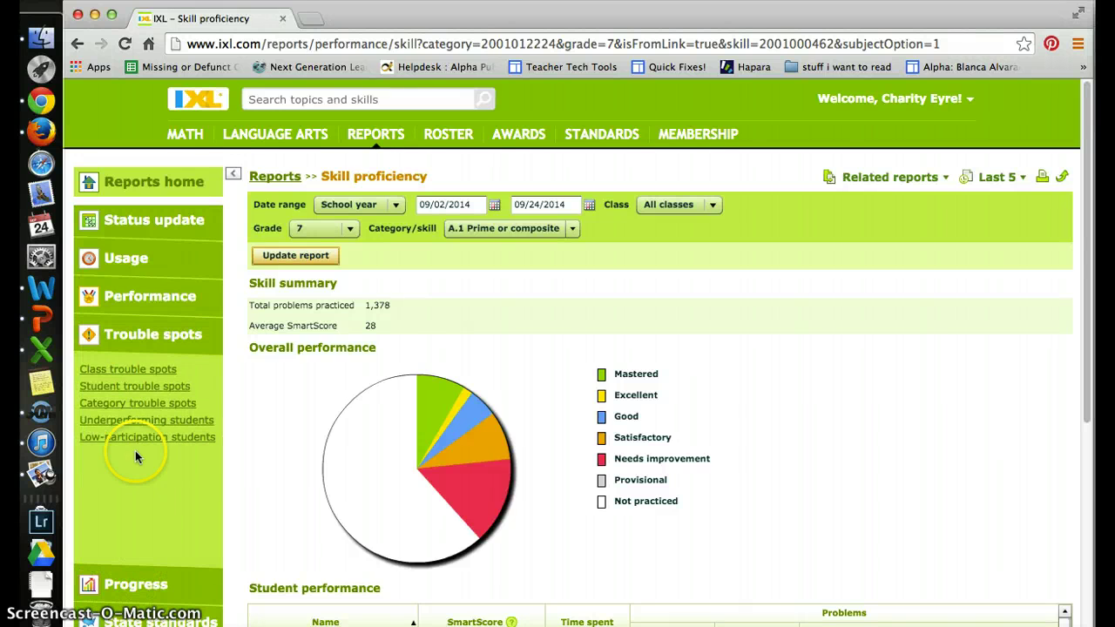
click(110, 387)
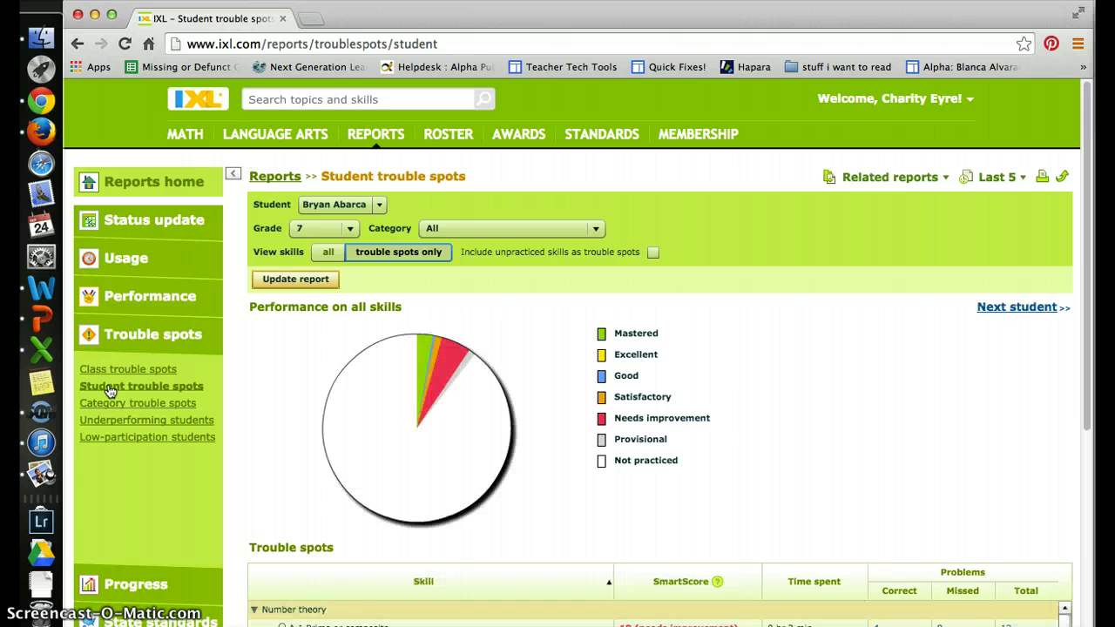
click(370, 205)
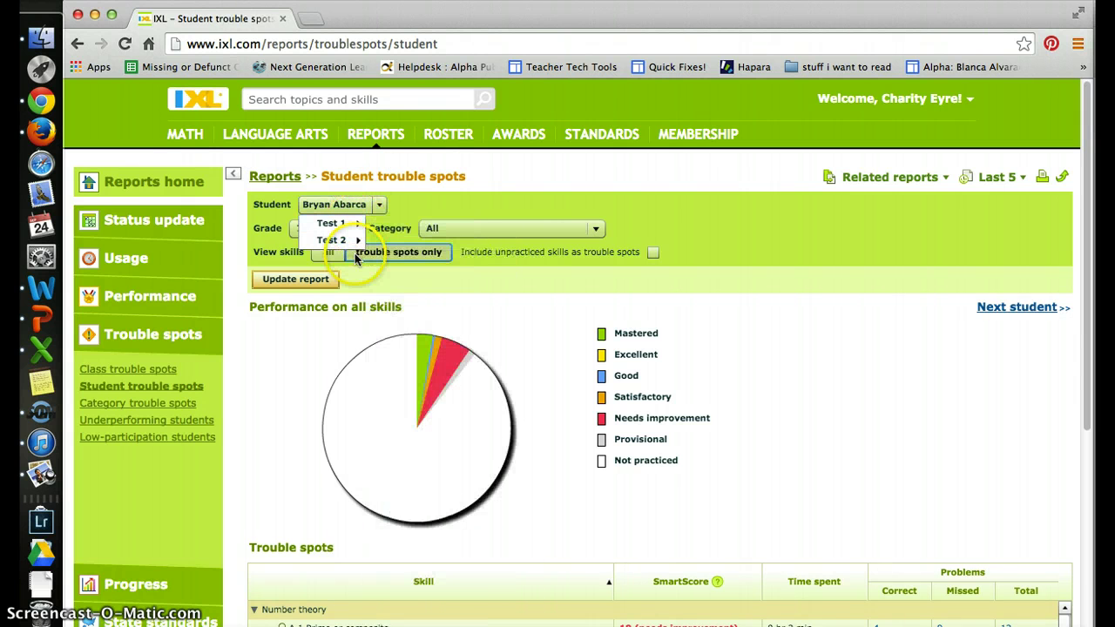
click(292, 349)
Sort the student's Trouble spots table by SmartScore from highest to lowest
scroll(290, 449, down, 2)
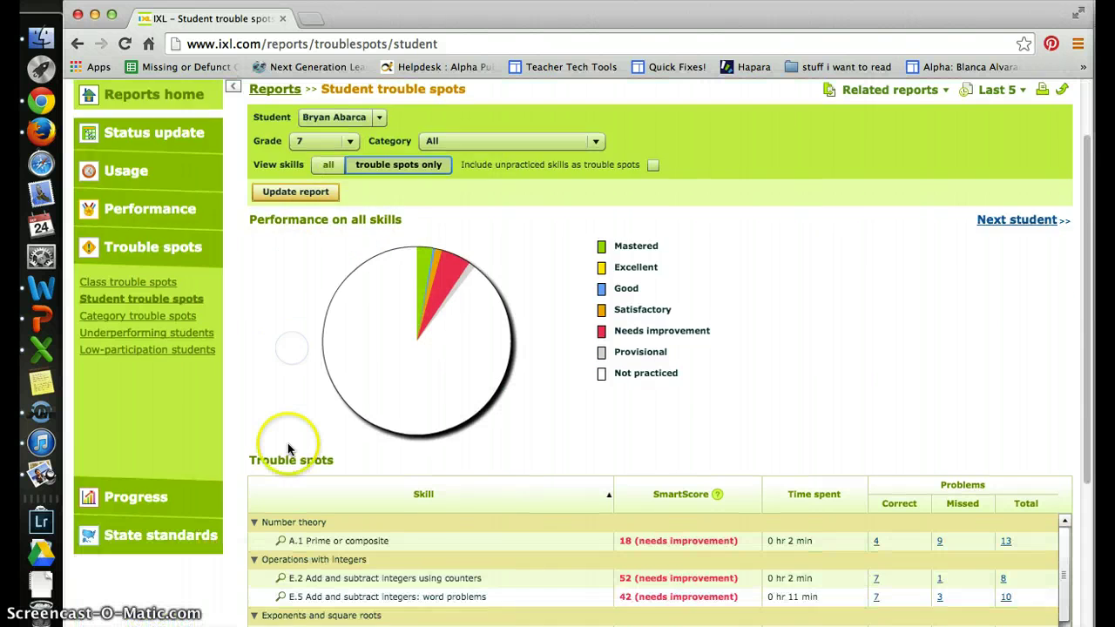
scroll(290, 449, down, 4)
mouse_move(680, 296)
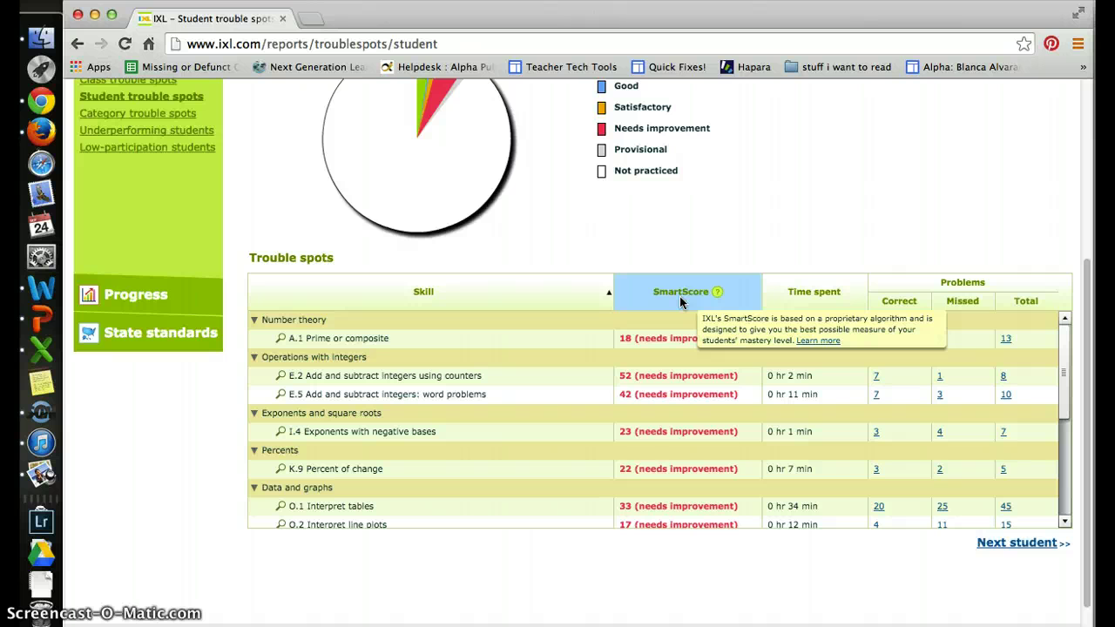
click(678, 295)
click(542, 423)
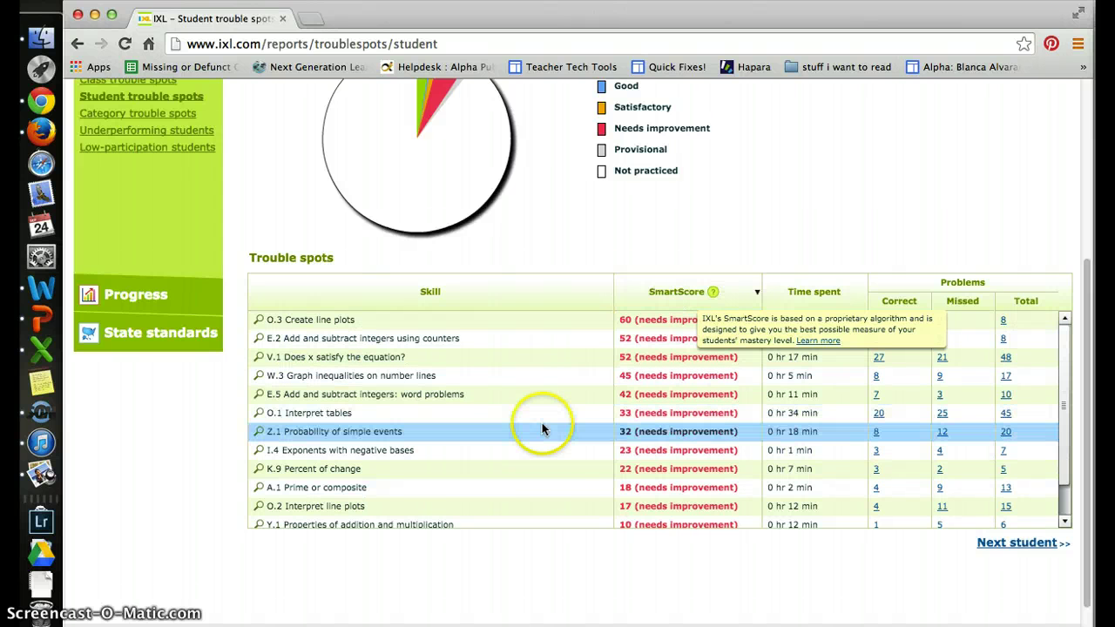
Review the student's Trouble spots table, including the time spent and the correct, missed and total problems per skill
scroll(542, 424, down, 2)
drag(1063, 265, 1063, 238)
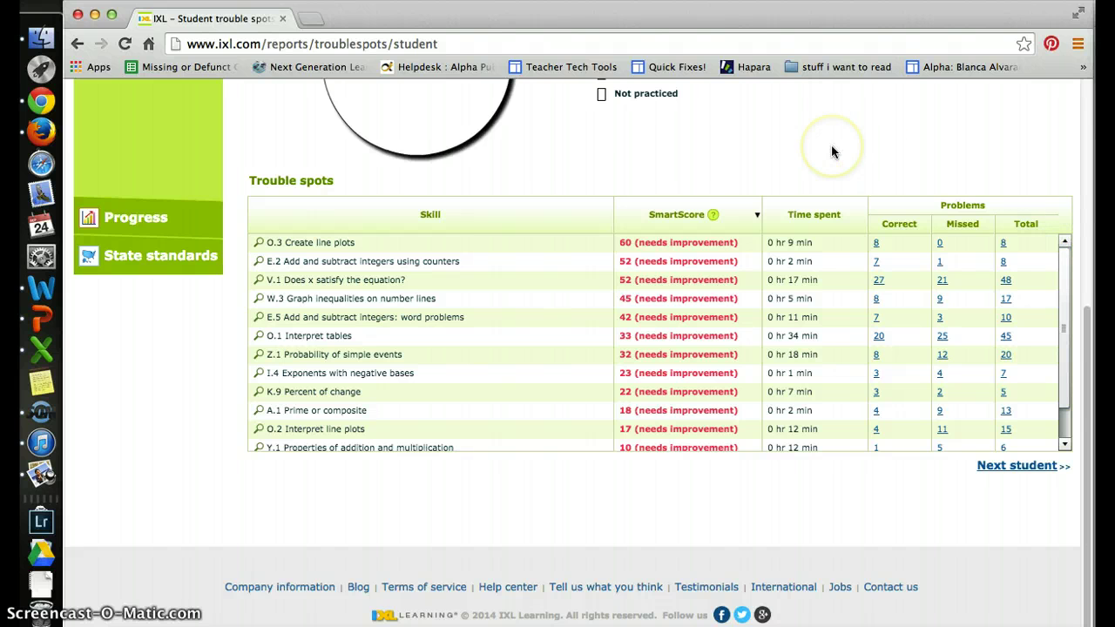
click(876, 303)
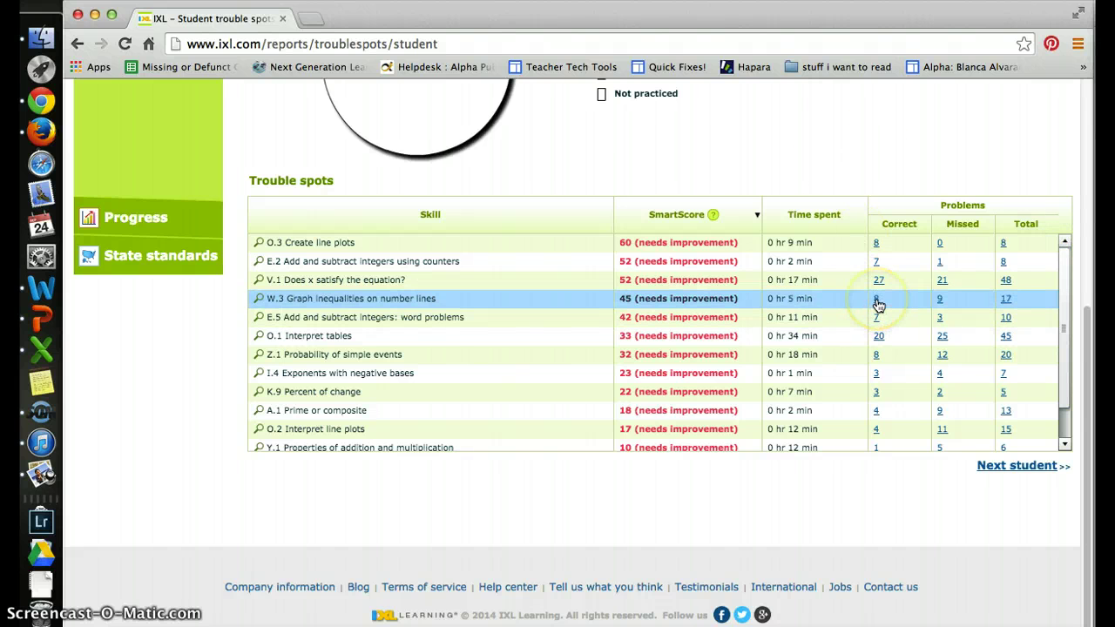
Open the Underperforming students report, keep the 50th percentile threshold and review the listed students' performance stats
scroll(788, 204, up, 5)
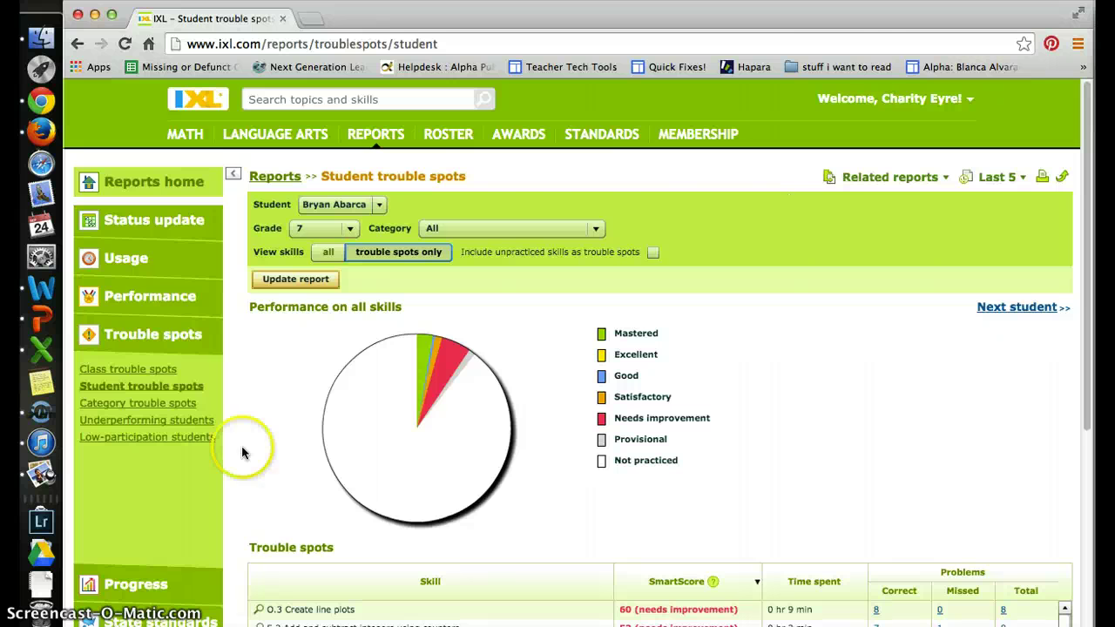
click(115, 424)
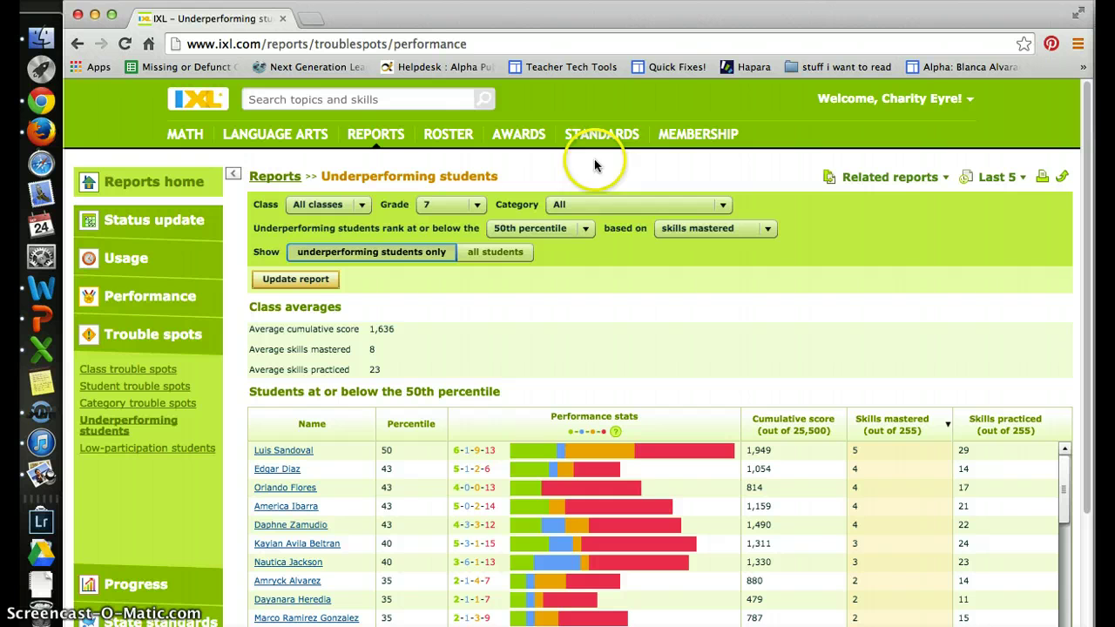
click(582, 229)
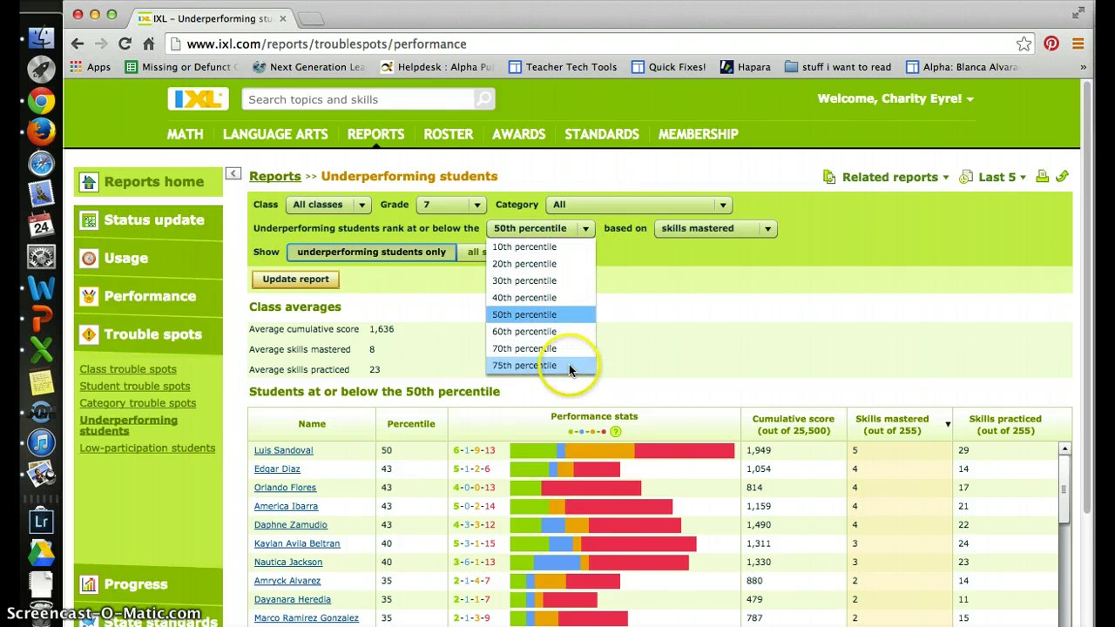
click(553, 315)
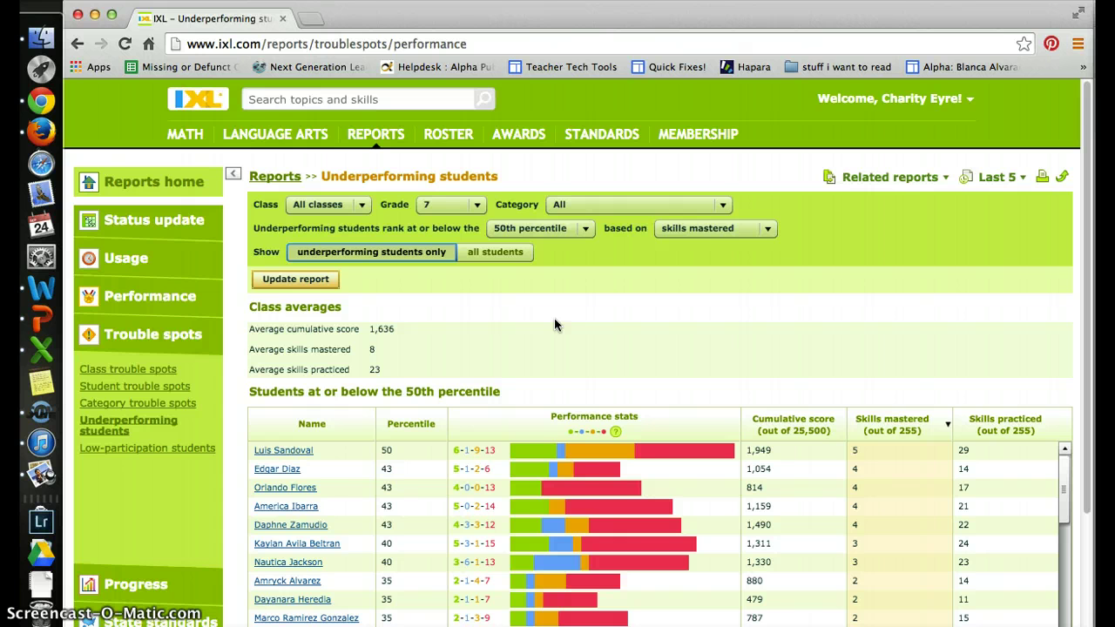
scroll(554, 324, down, 2)
click(527, 397)
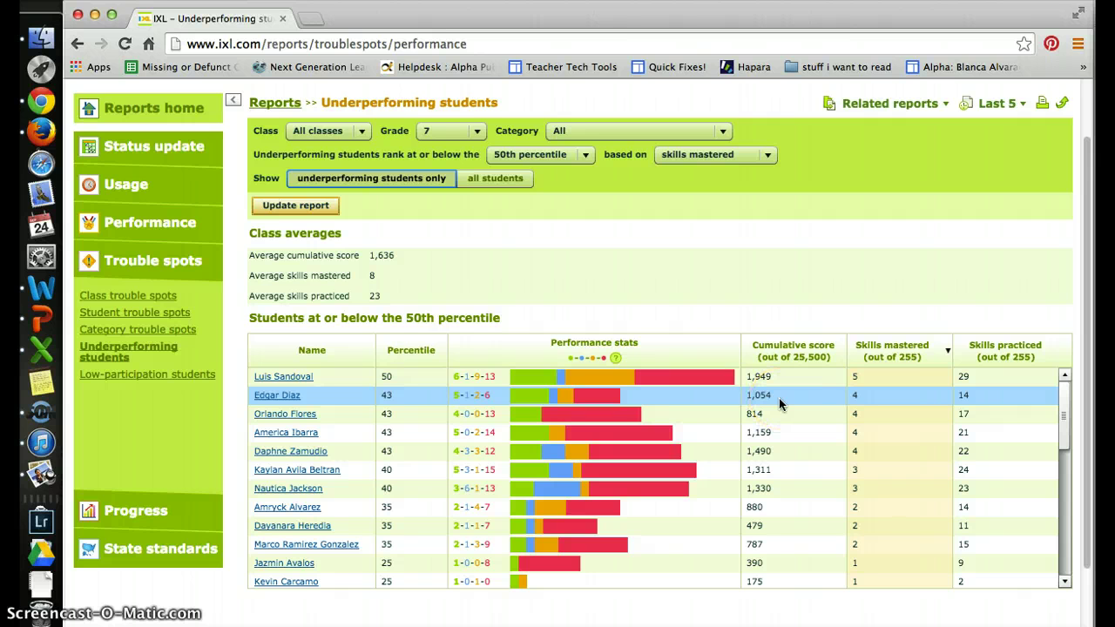
Return to the reports home page and open the list of questions that IXL reports can answer
click(132, 378)
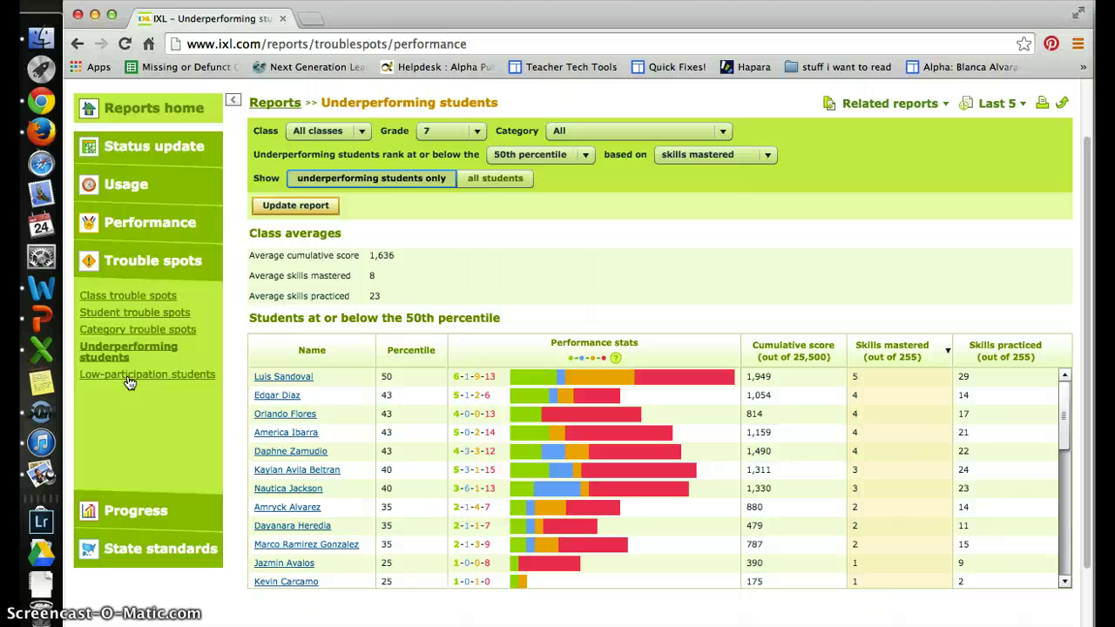
click(153, 107)
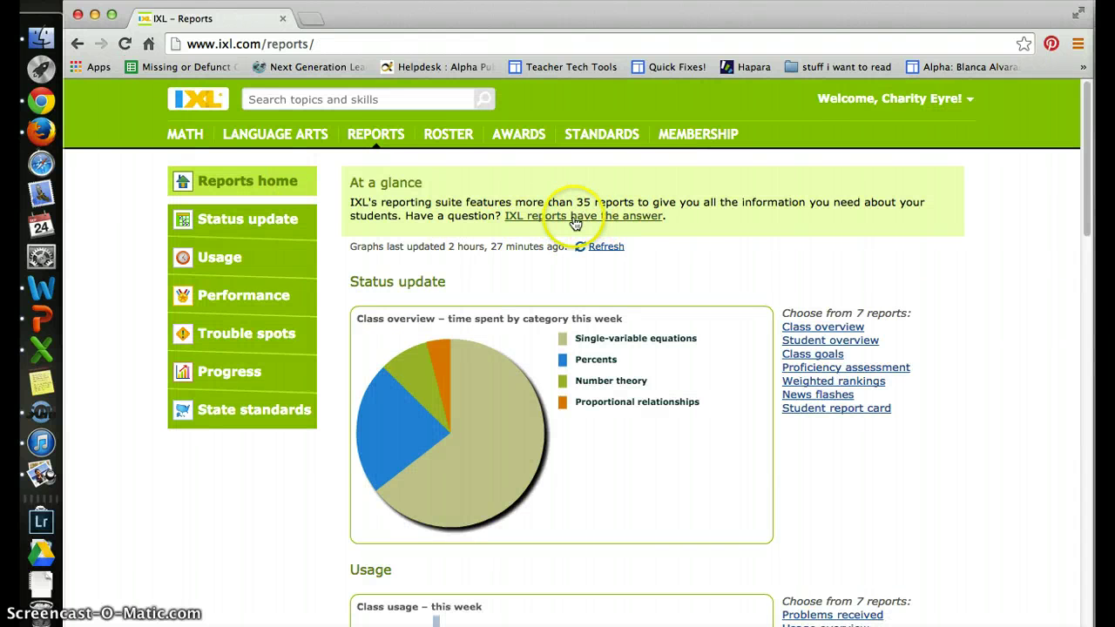
click(574, 218)
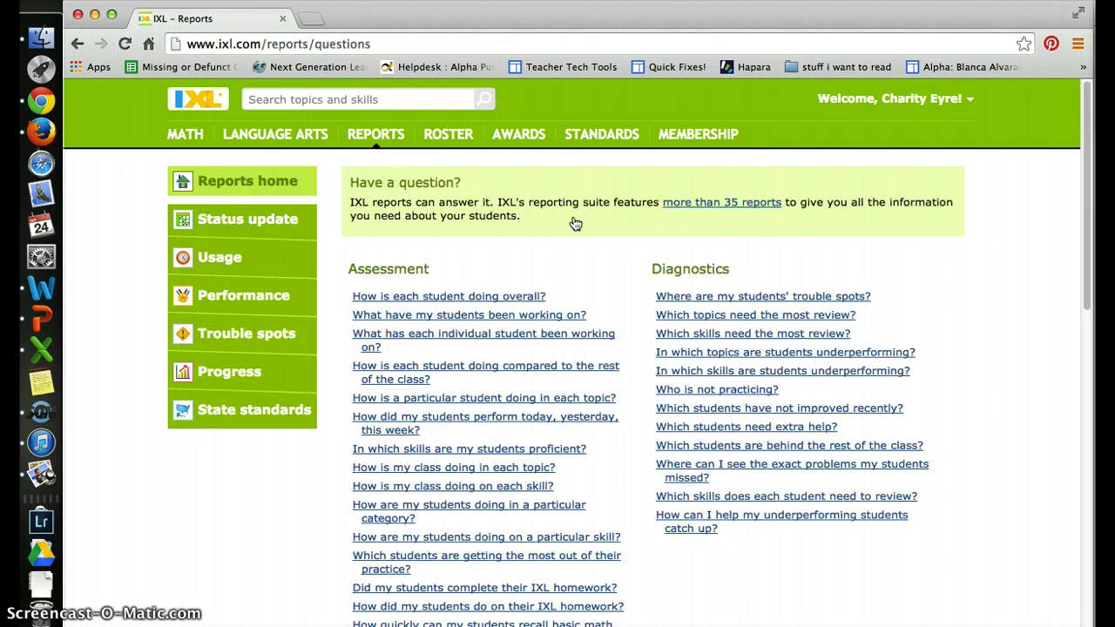